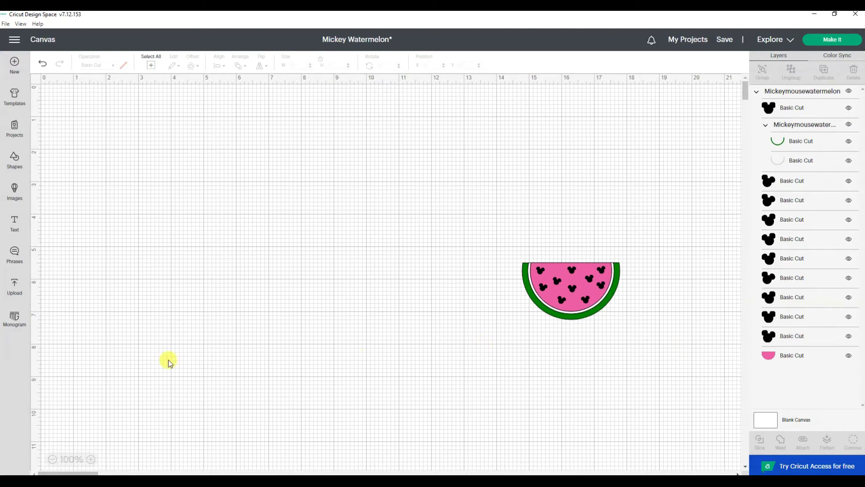
Step: Start a new image upload and browse to the StarCraft Create folder through its desktop shortcut
left_click(15, 292)
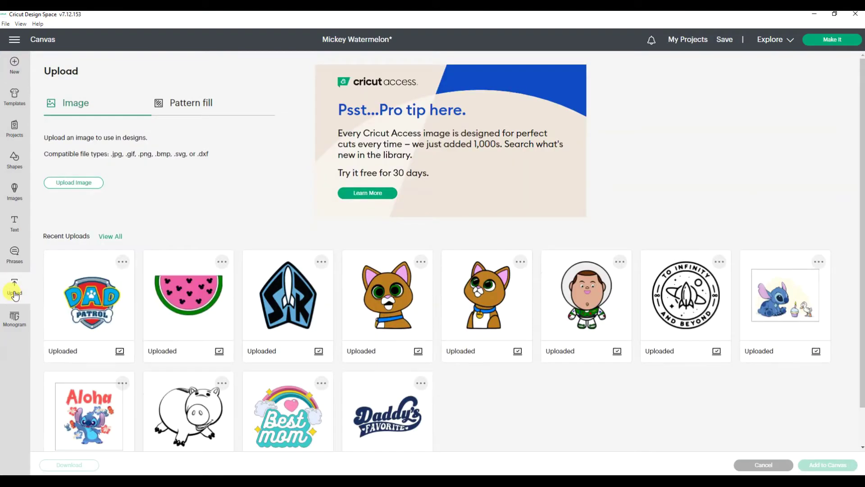
left_click(67, 186)
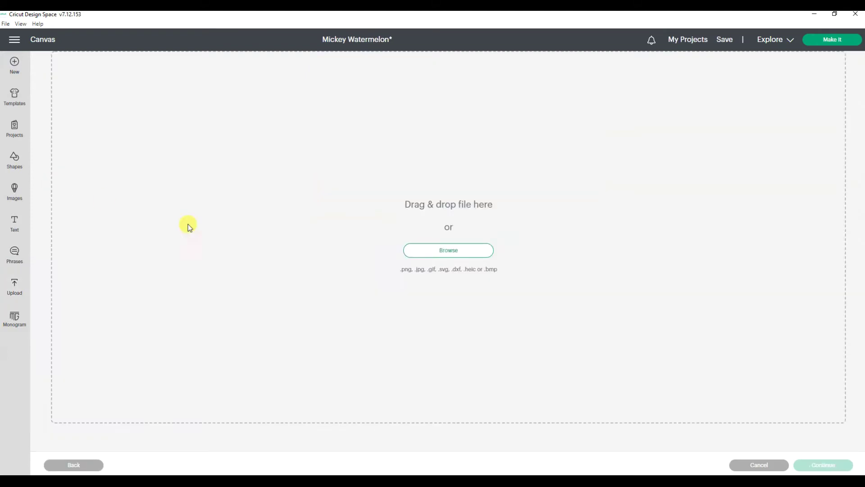
left_click(441, 250)
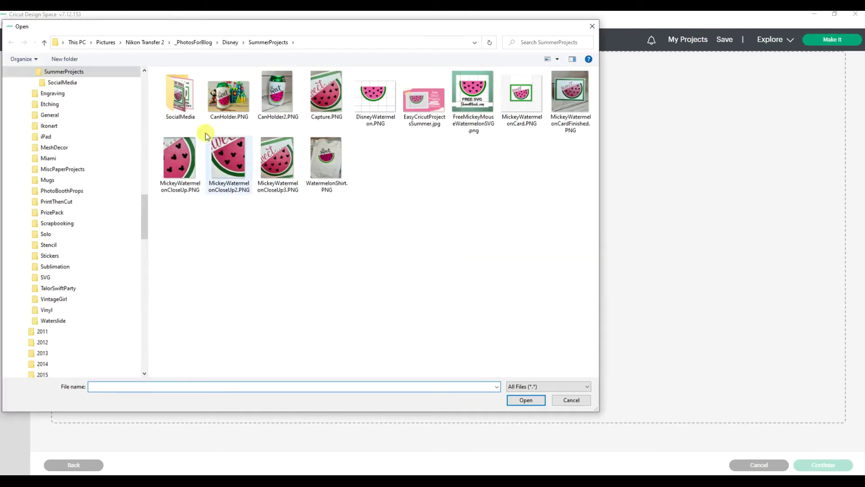
left_click(75, 43)
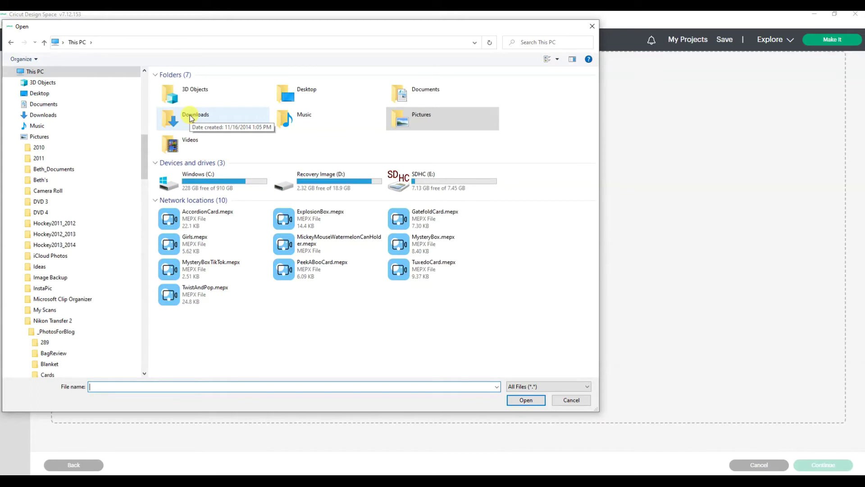
double_click(313, 93)
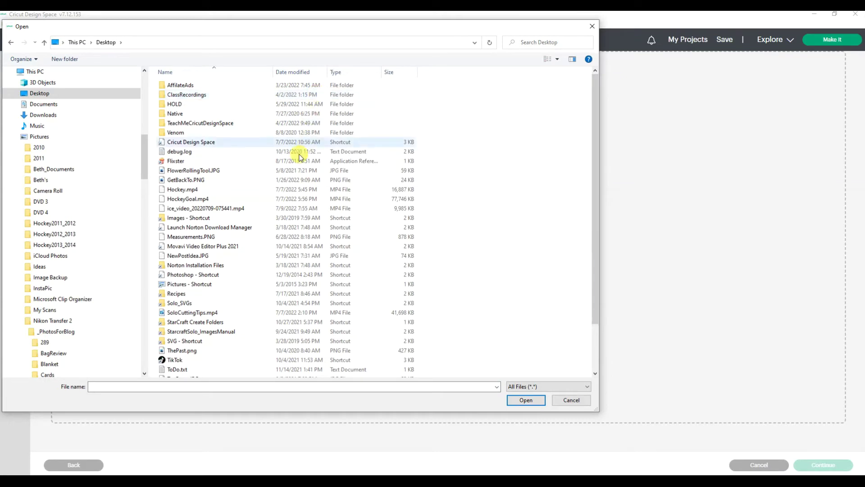
left_click(220, 324)
double_click(220, 325)
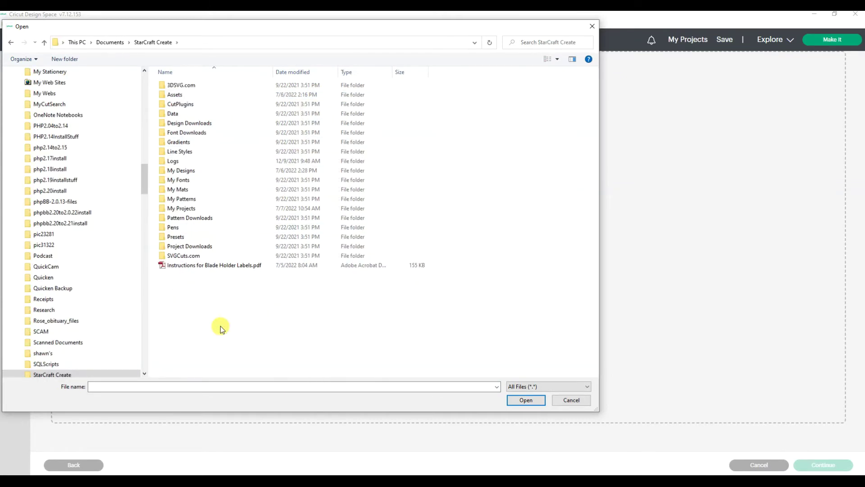
Step: Choose MickeyMouseWatermelon.svg from the My Designs > Disney > Mickey folder as the image to upload
double_click(182, 173)
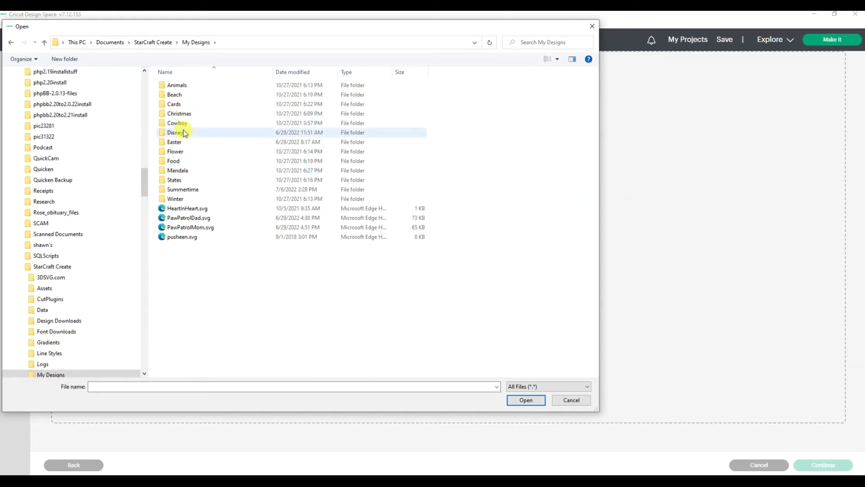
double_click(184, 133)
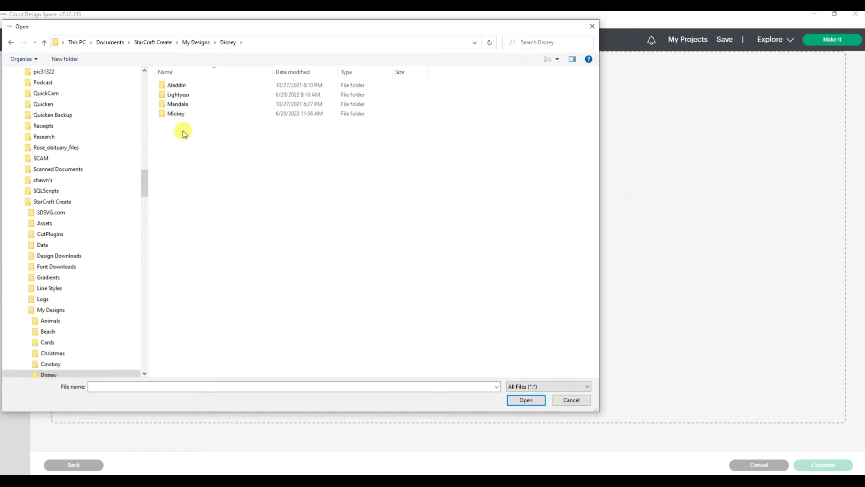
double_click(175, 114)
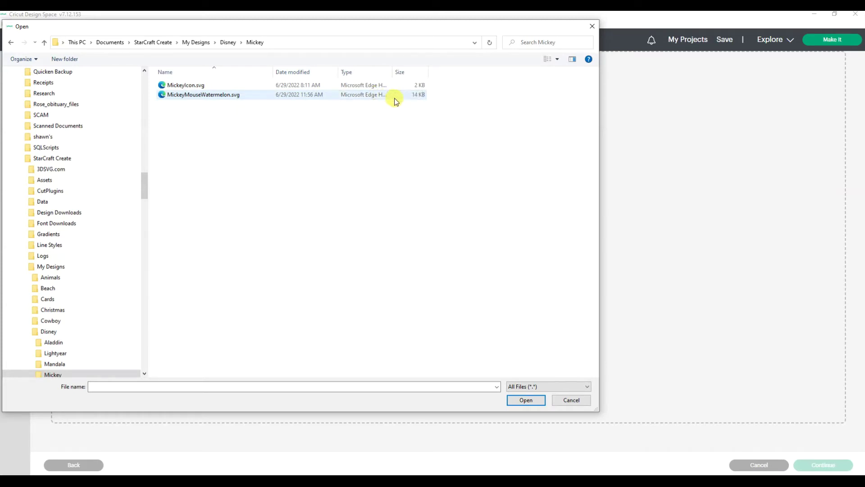
double_click(216, 96)
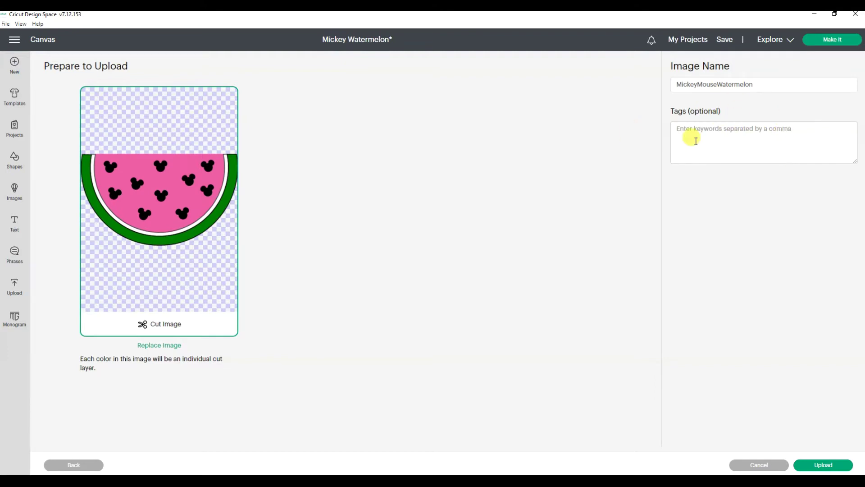
Step: Upload the image under the name MickeyMouseWatermelon and add it to the canvas
left_click(821, 465)
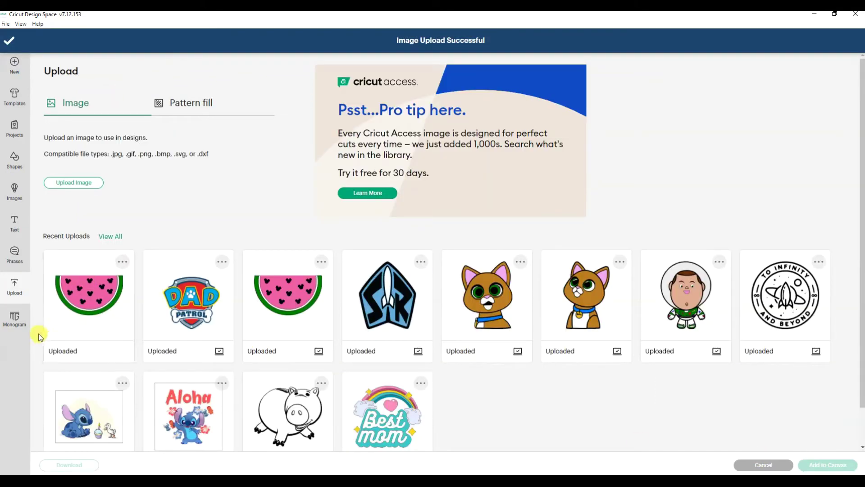
left_click(92, 298)
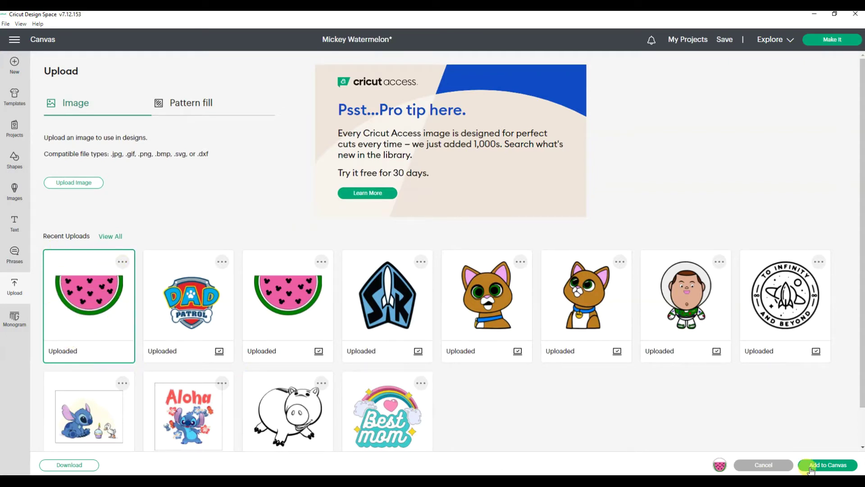
left_click(825, 465)
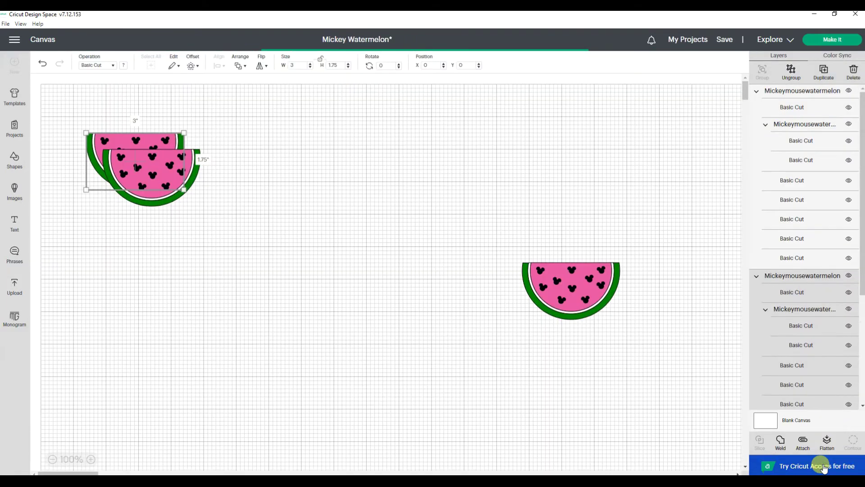
Step: Delete the two extra watermelon copies, keeping only the one near the canvas's upper-left corner
left_click_drag(196, 189, 313, 215)
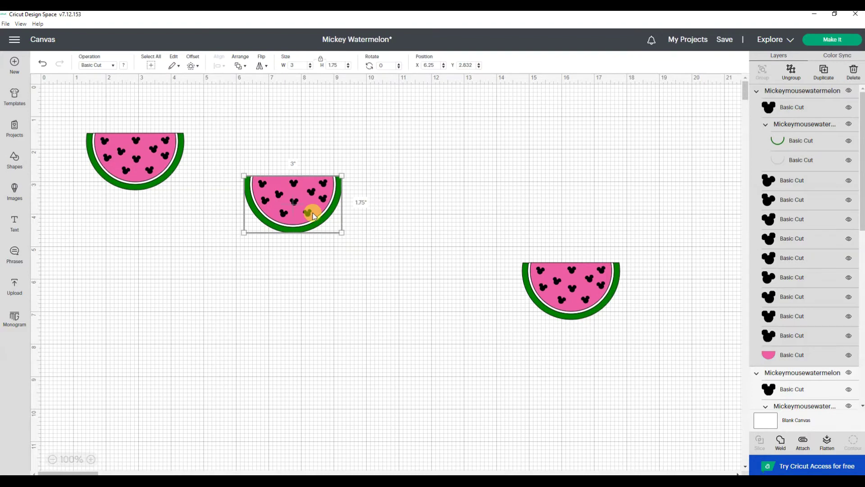
key("Delete")
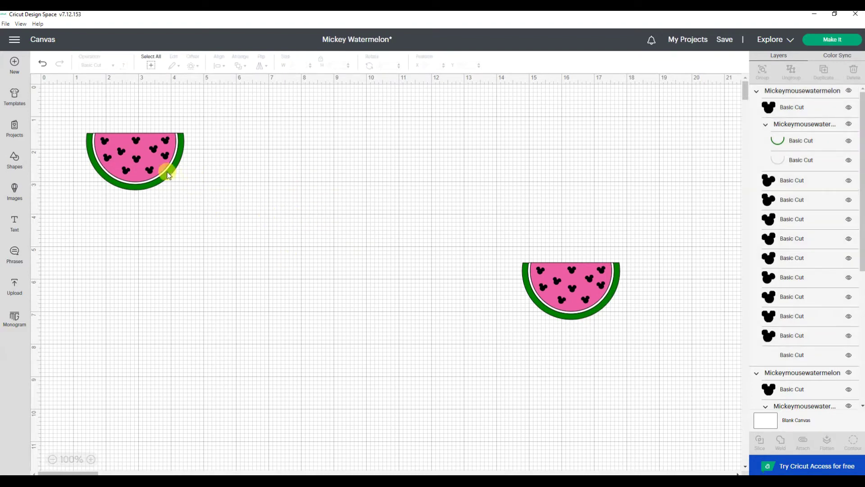
left_click(588, 289)
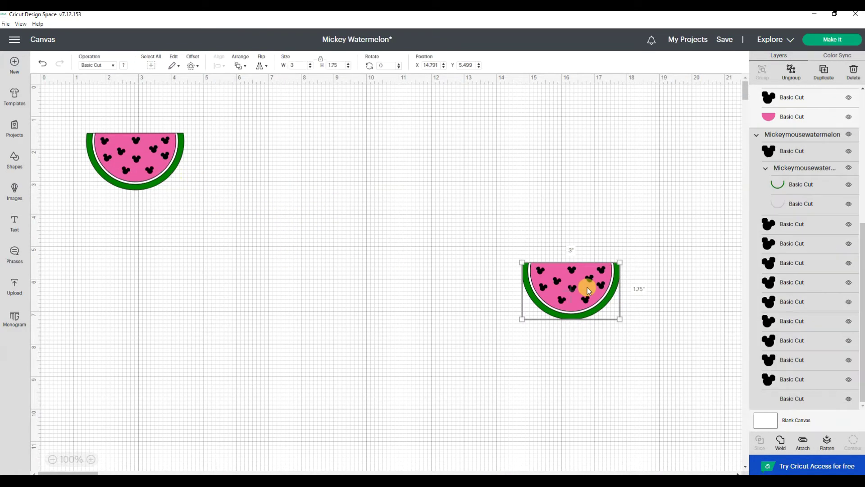
key("Delete")
Step: Move the remaining watermelon to the middle of the canvas, at about X 10.4, Y 4.5
left_click(155, 157)
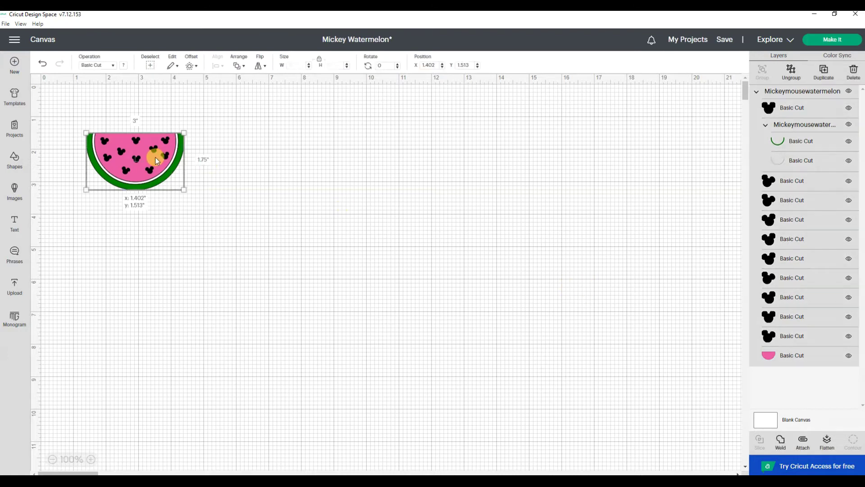
left_click_drag(155, 157, 424, 268)
left_click_drag(423, 265, 447, 255)
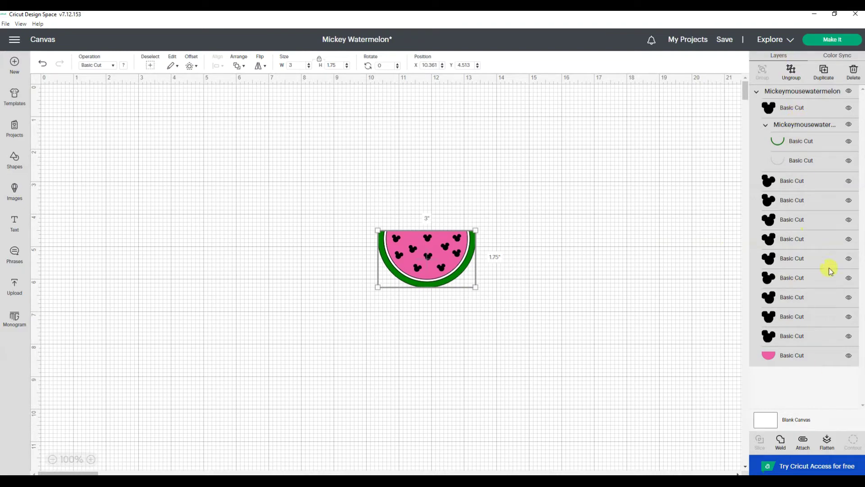
Step: Select the black Mickey head layers one at a time to identify each matching seed on the watermelon
left_click(807, 109)
left_click(797, 185)
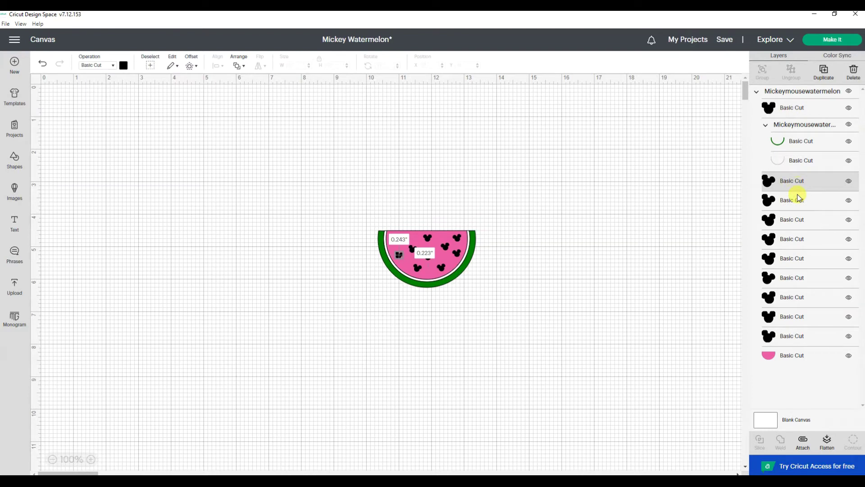
left_click(798, 198)
left_click(792, 221)
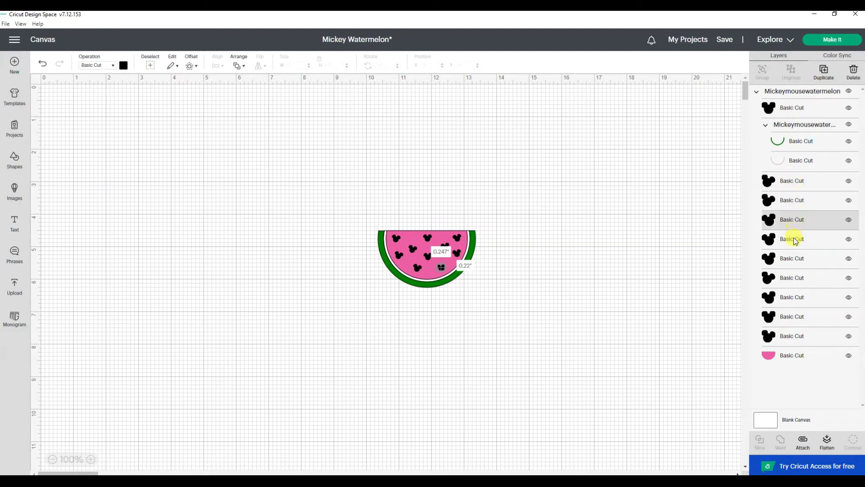
left_click(796, 240)
left_click(796, 260)
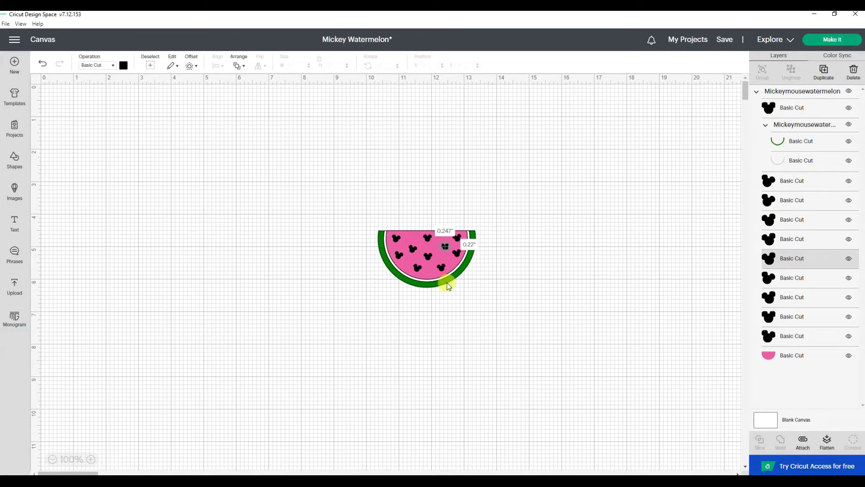
Step: Hide several Mickey head seed layers one by one and make all of them visible again
left_click(849, 259)
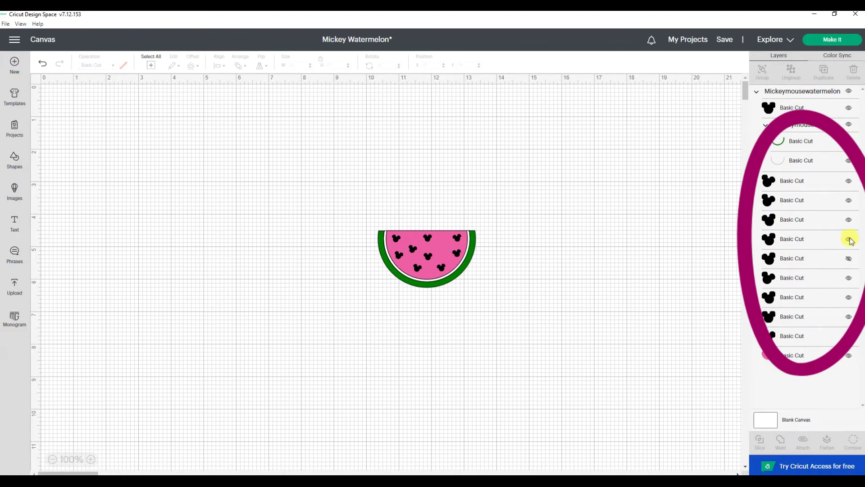
left_click(849, 221)
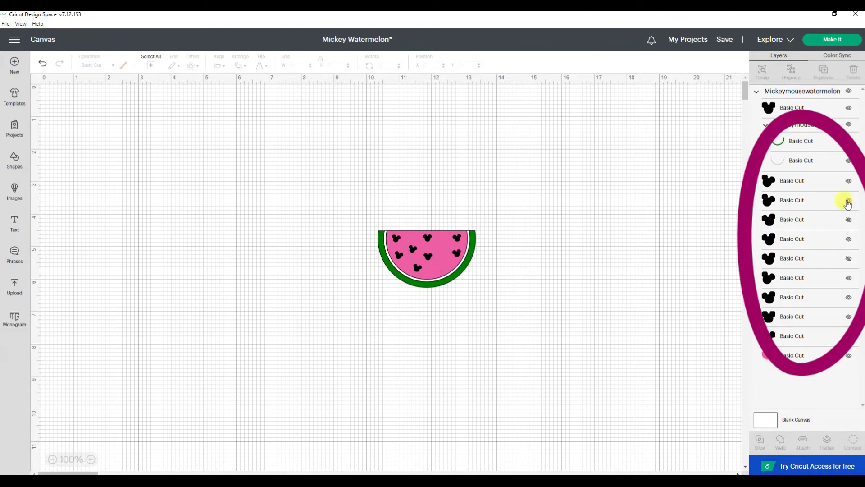
left_click(849, 201)
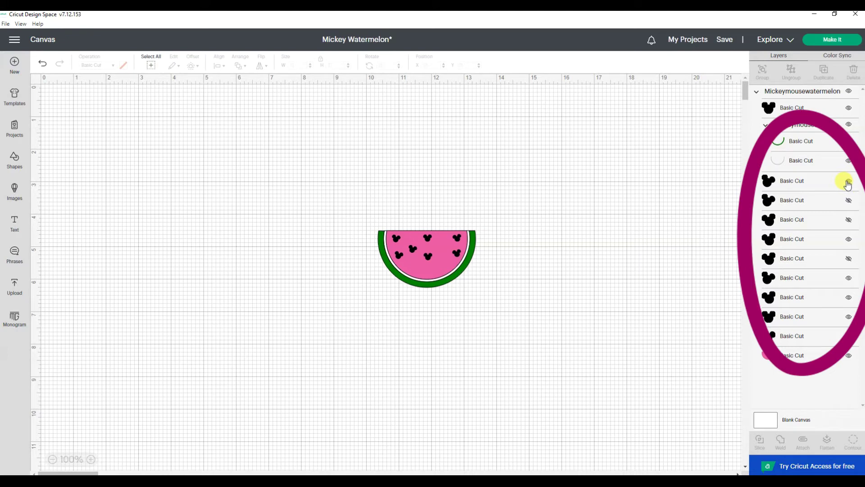
left_click(848, 183)
left_click(849, 220)
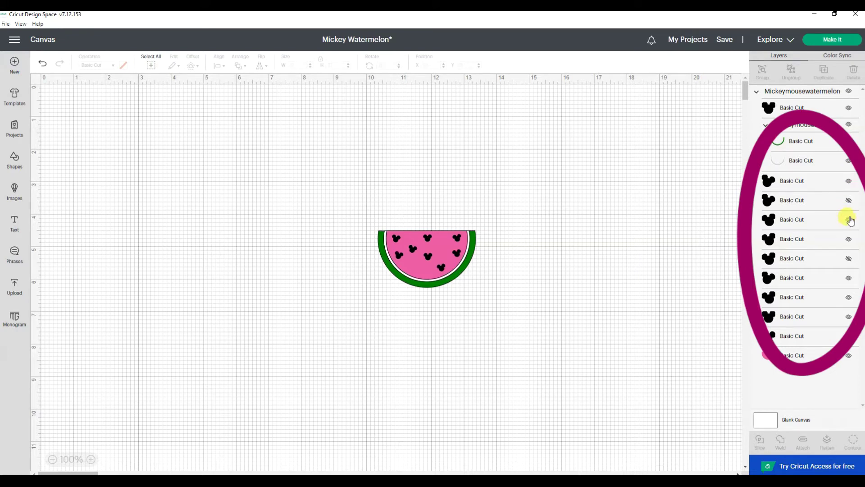
left_click(849, 202)
left_click(849, 201)
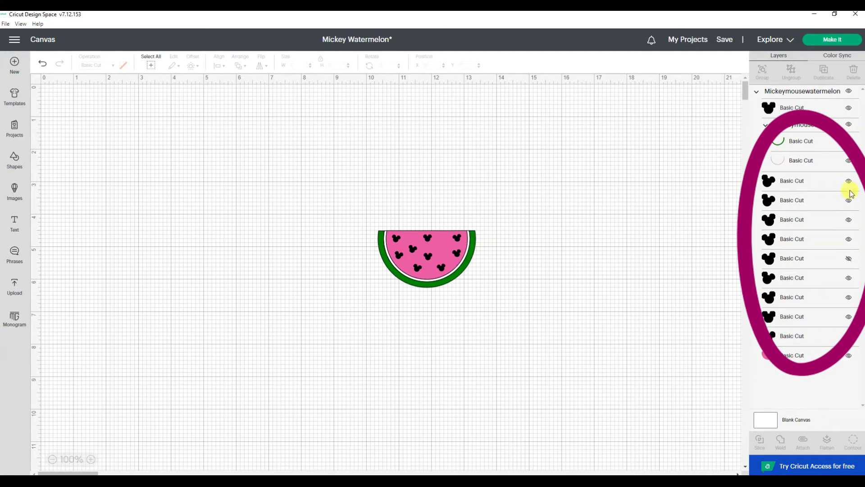
left_click(848, 259)
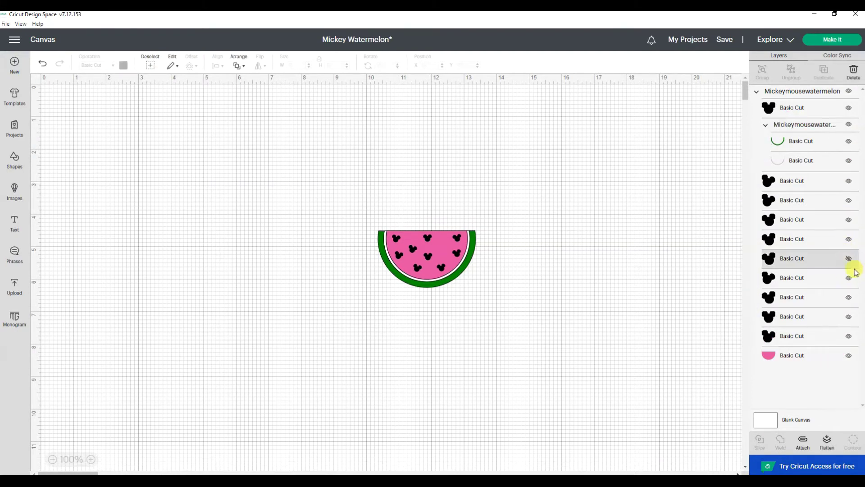
left_click(848, 260)
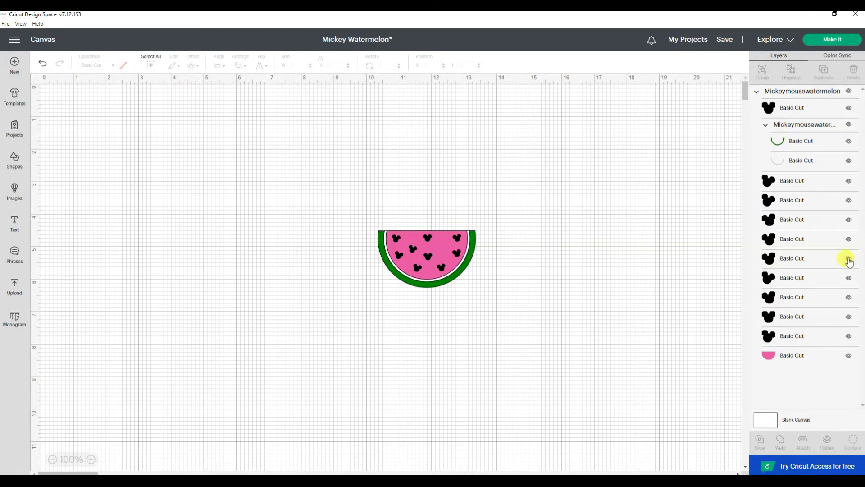
left_click(849, 260)
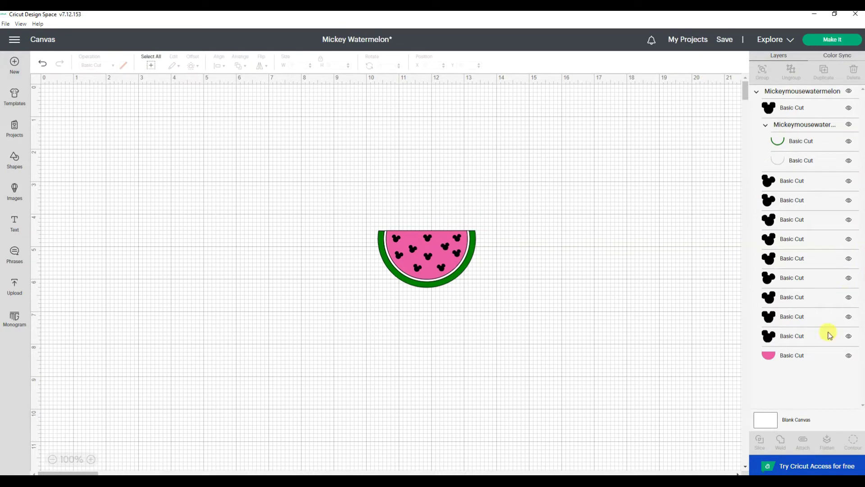
Step: Inspect the pink flesh layer and hide the white rind layer of the watermelon
left_click(768, 358)
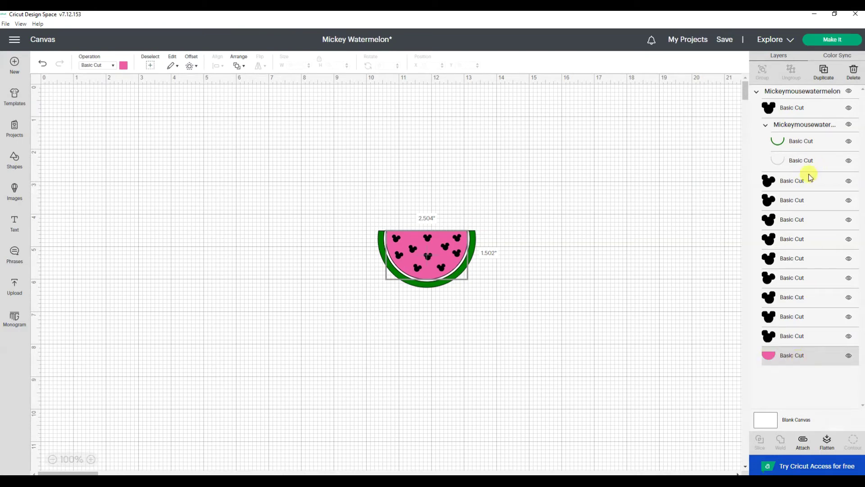
left_click(807, 161)
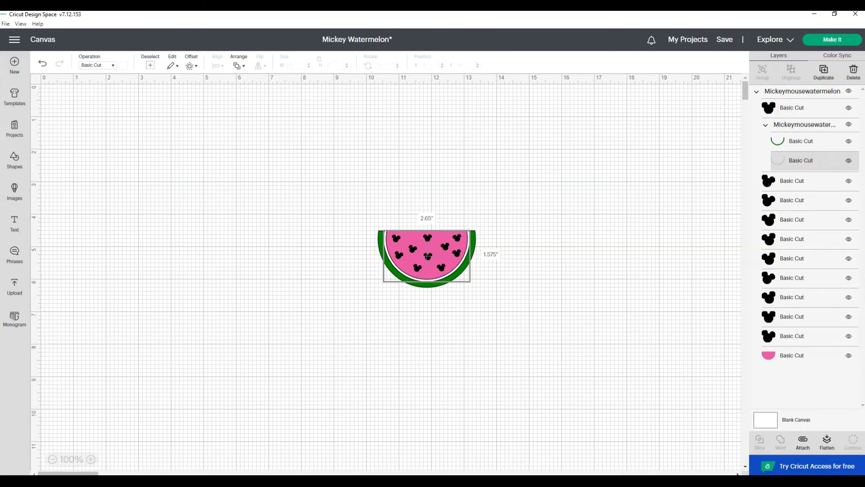
left_click(849, 161)
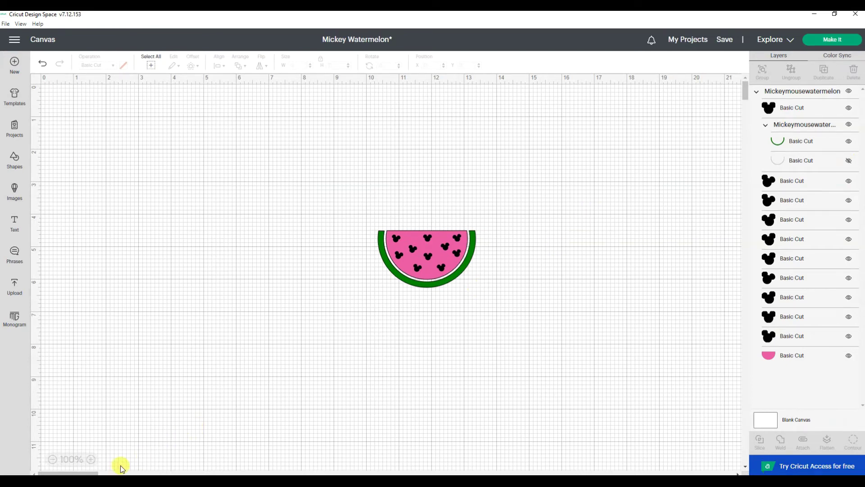
Step: Show the white rind layer and hide it again to compare the watermelon with and without it
left_click(90, 459)
left_click(90, 459)
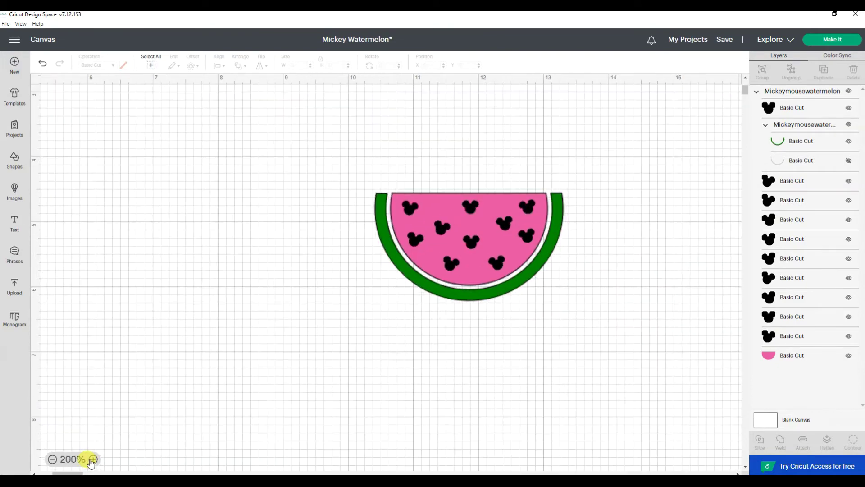
left_click(92, 459)
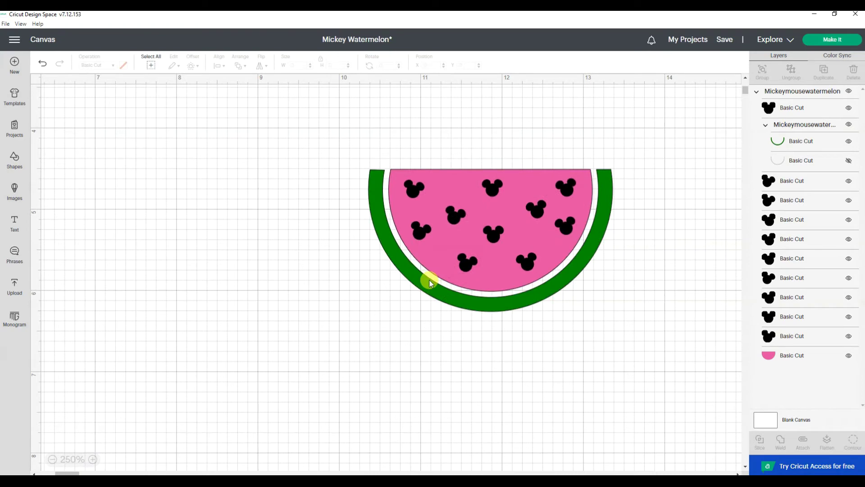
left_click(847, 161)
left_click(848, 162)
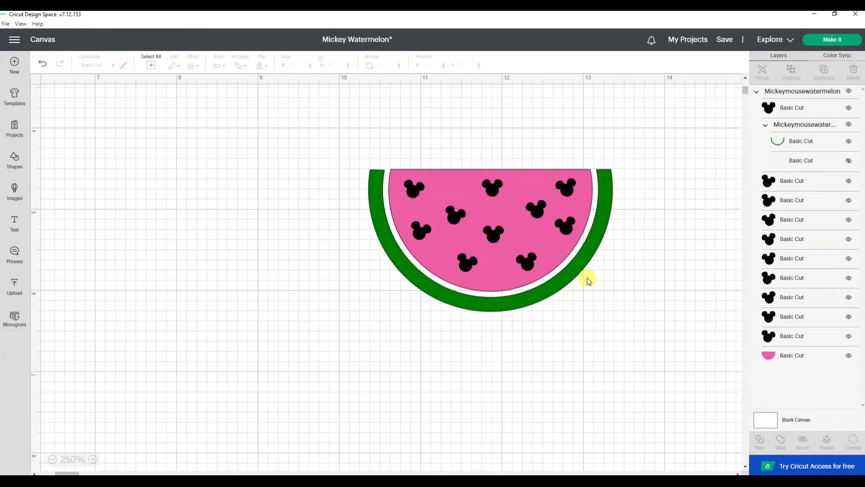
Step: Add a square shape to the canvas and place it in the empty area beside the watermelon
left_click(52, 458)
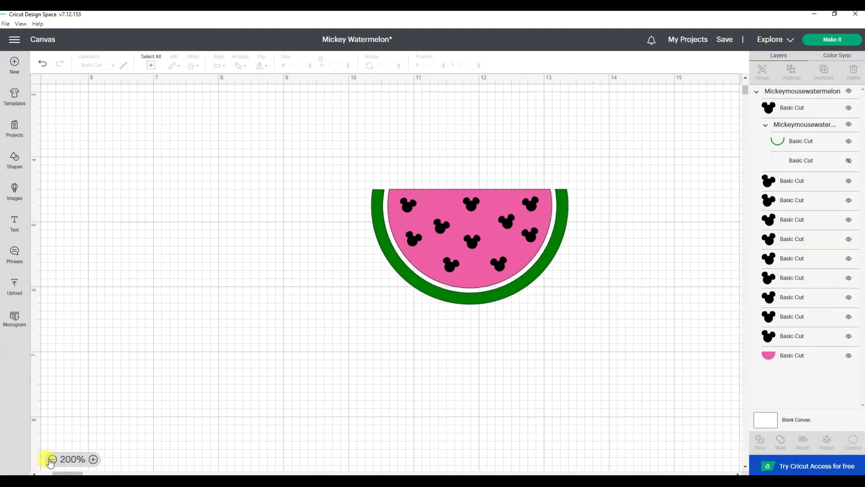
left_click(52, 459)
left_click(51, 459)
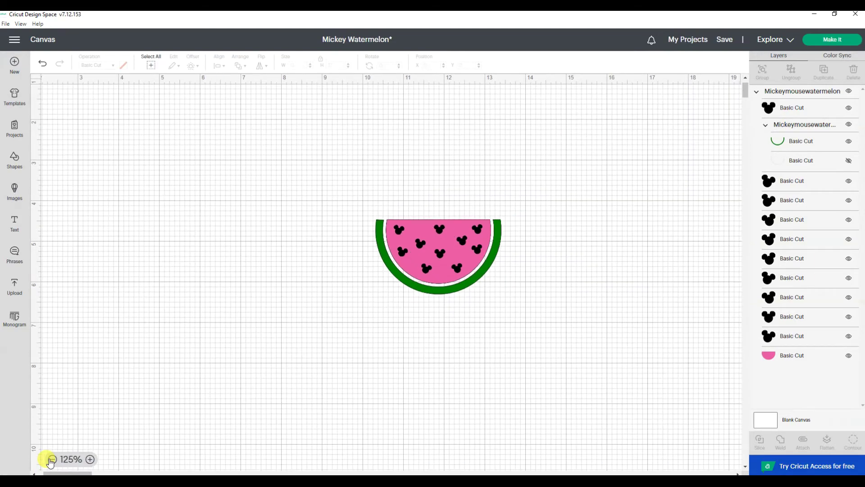
left_click(51, 458)
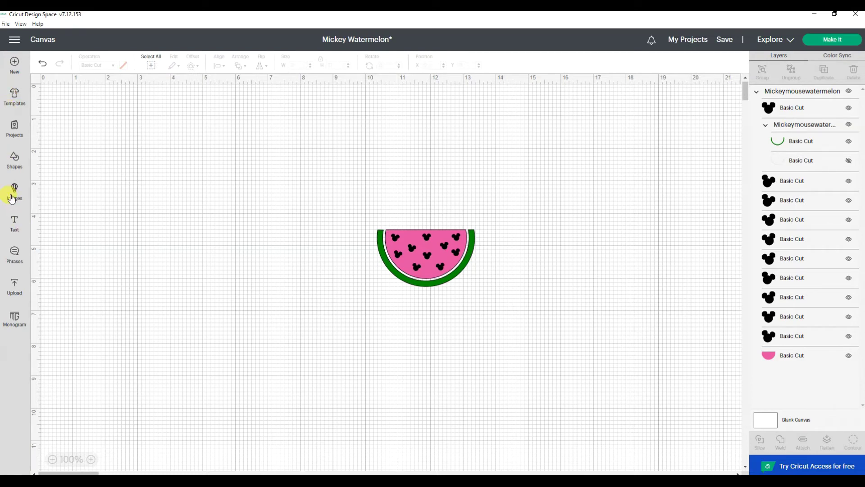
left_click(17, 161)
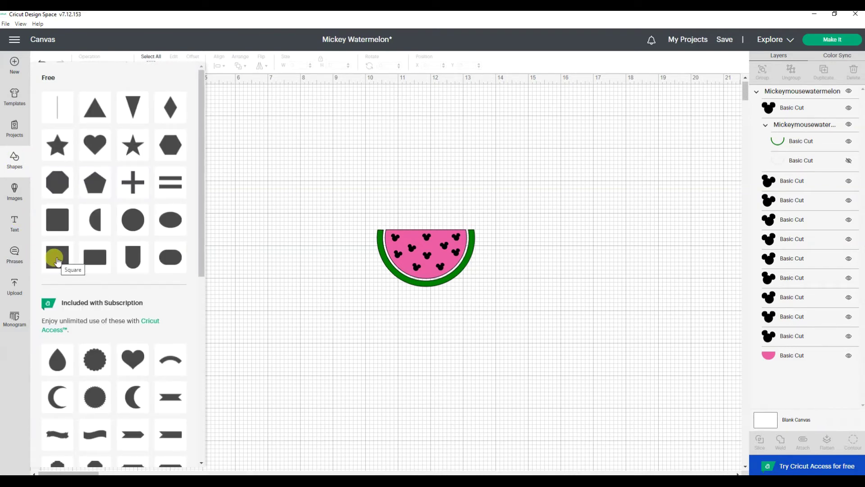
left_click(58, 261)
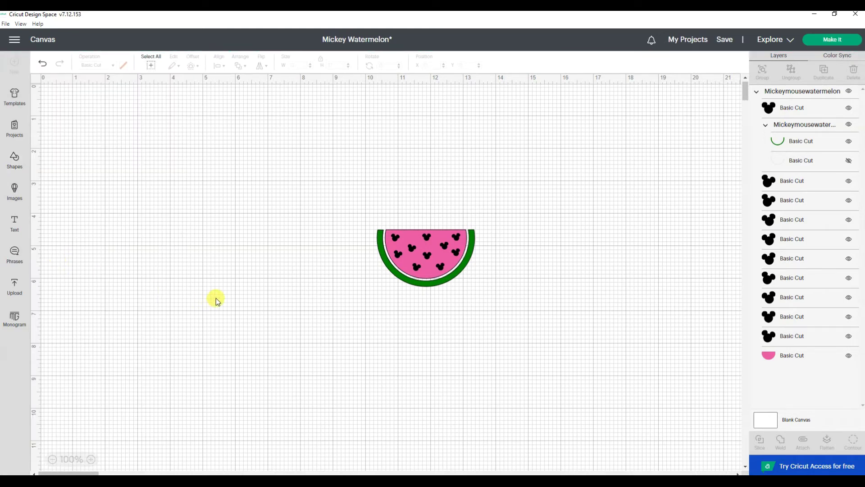
left_click_drag(107, 149, 243, 220)
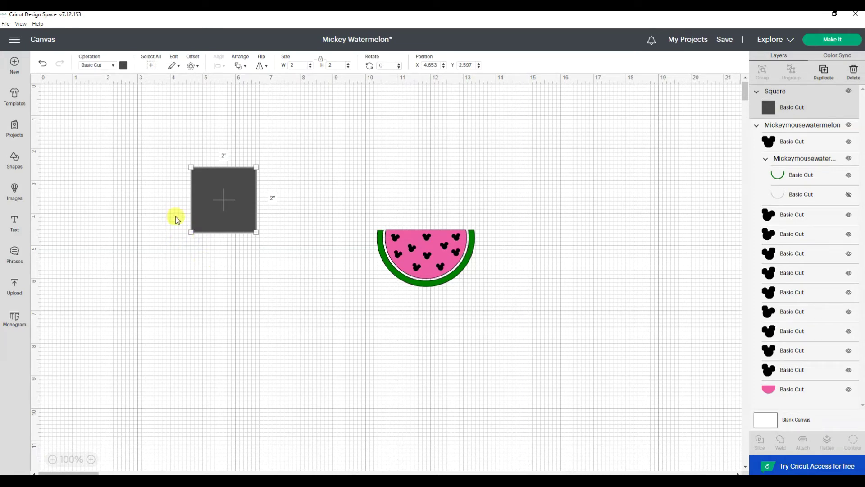
Step: Unlock the square's proportions and resize it to 3.5 inches wide by 4 inches high
left_click(321, 65)
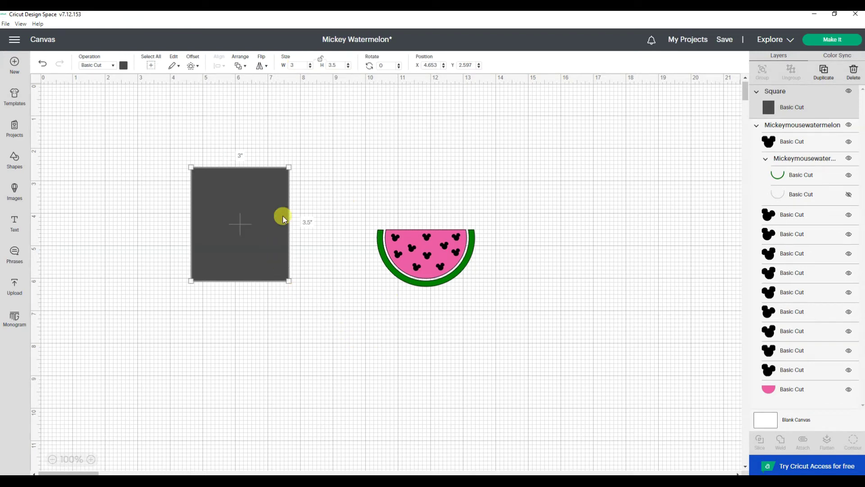
left_click(301, 63)
type("3.5")
left_click(337, 64)
key("ctrl+a")
type("4")
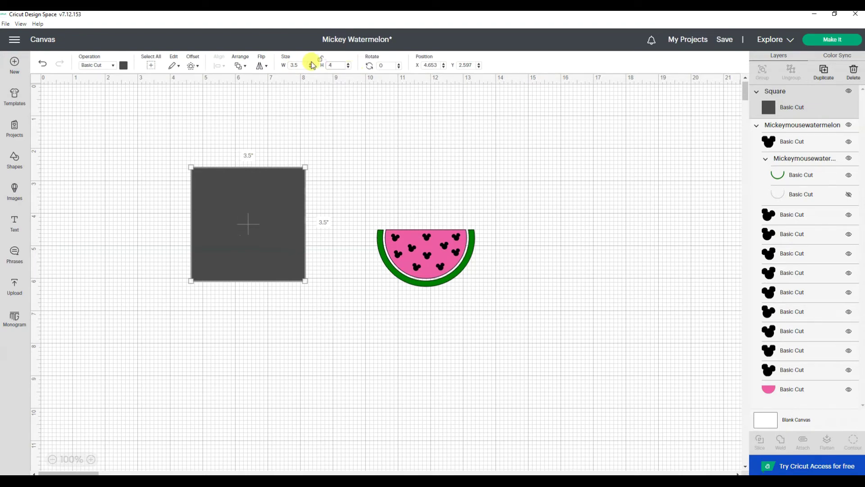
key("Return")
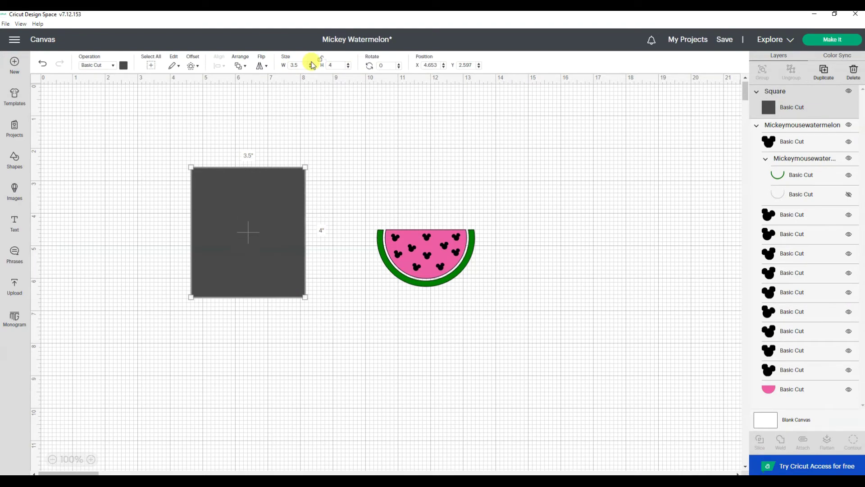
Step: Change the rectangle's color to white and move it closer to the watermelon, at about X 5.833, Y 2.653
left_click(339, 120)
left_click(254, 208)
left_click(123, 66)
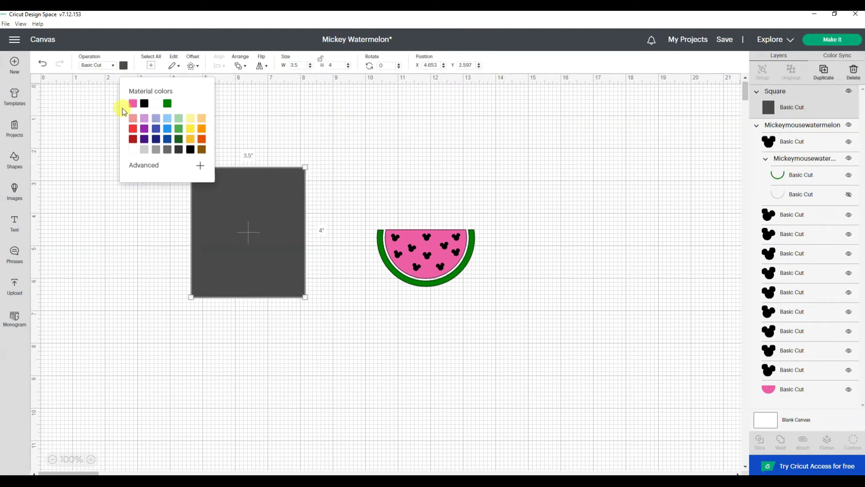
left_click(132, 150)
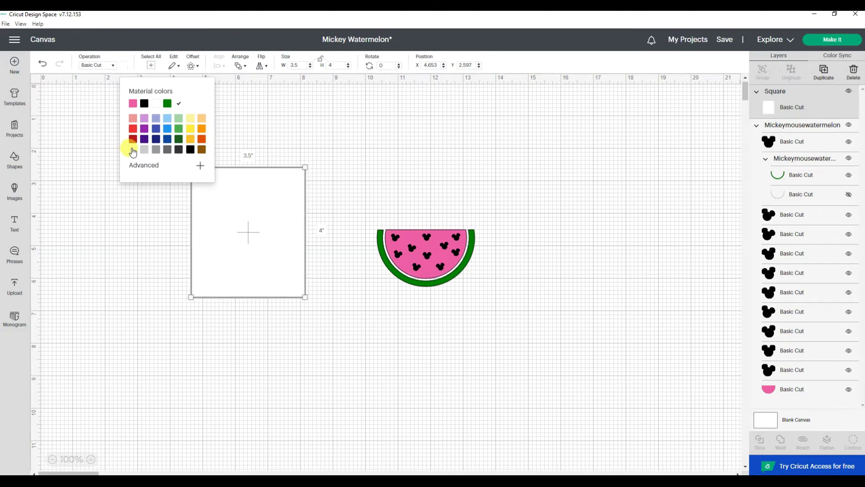
left_click(356, 155)
left_click_drag(244, 223, 285, 227)
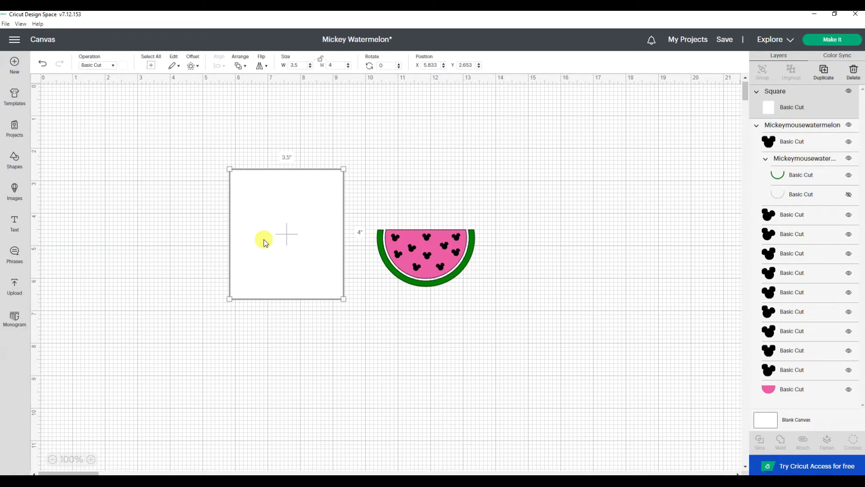
left_click(378, 189)
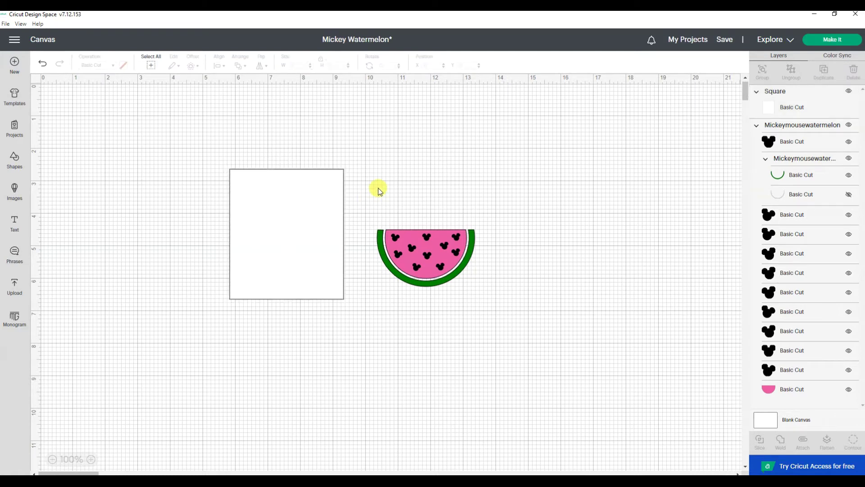
Step: Bring the watermelon group to the front and position it over the lower half of the white rectangle
left_click(416, 263)
left_click_drag(414, 261, 341, 264)
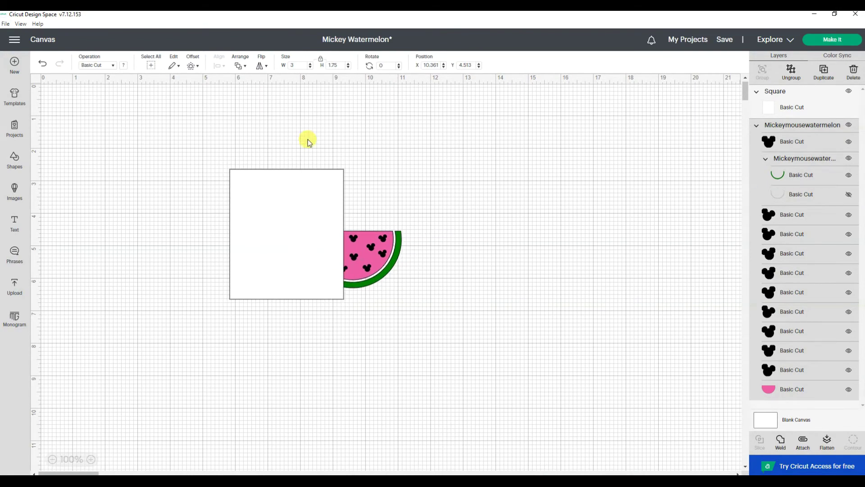
left_click(239, 65)
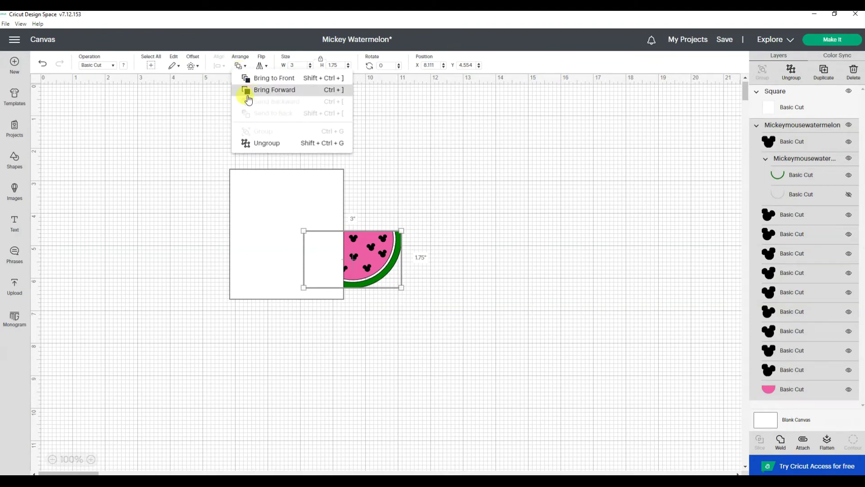
left_click(262, 78)
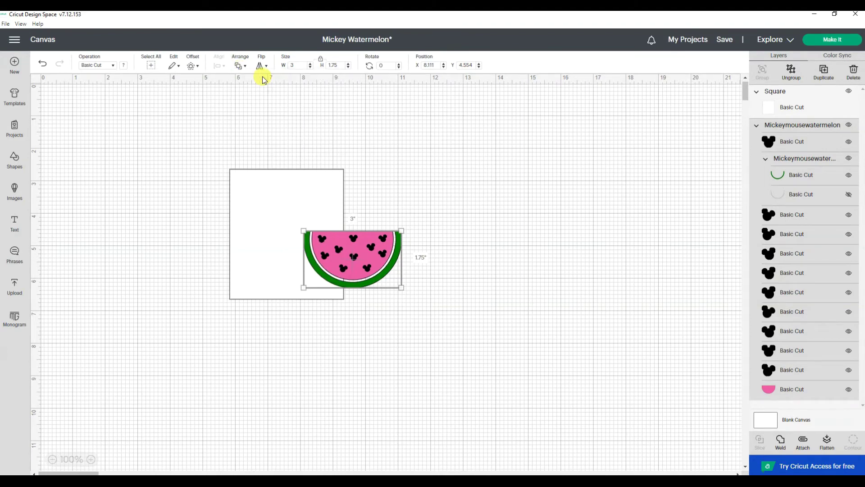
left_click(480, 257)
left_click_drag(378, 261, 314, 266)
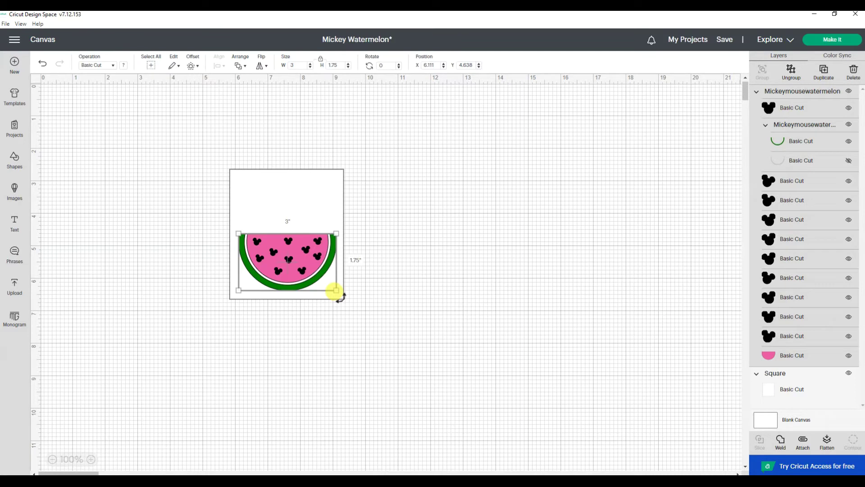
Step: Tilt the watermelon counterclockwise to a rotation of about 343° and reduce its width to 2.85 inches
left_click_drag(333, 290, 341, 267)
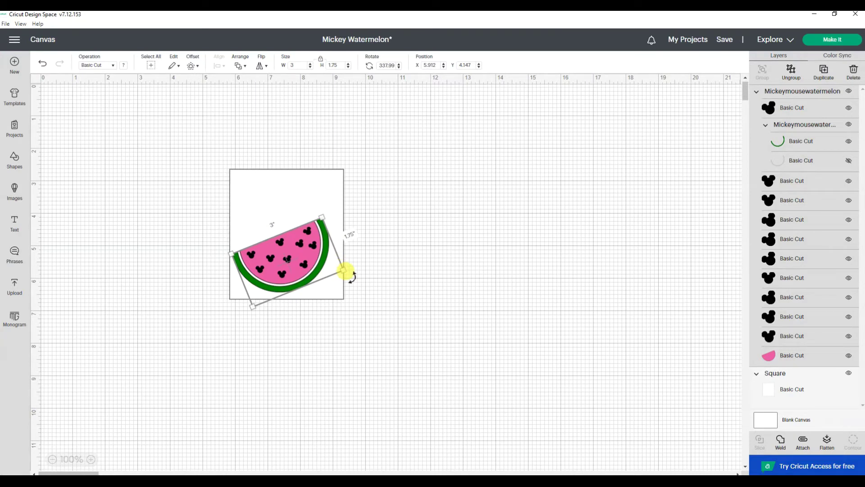
mouse_move(311, 262)
left_mouse_down()
mouse_move(356, 272)
mouse_move(301, 266)
left_mouse_up()
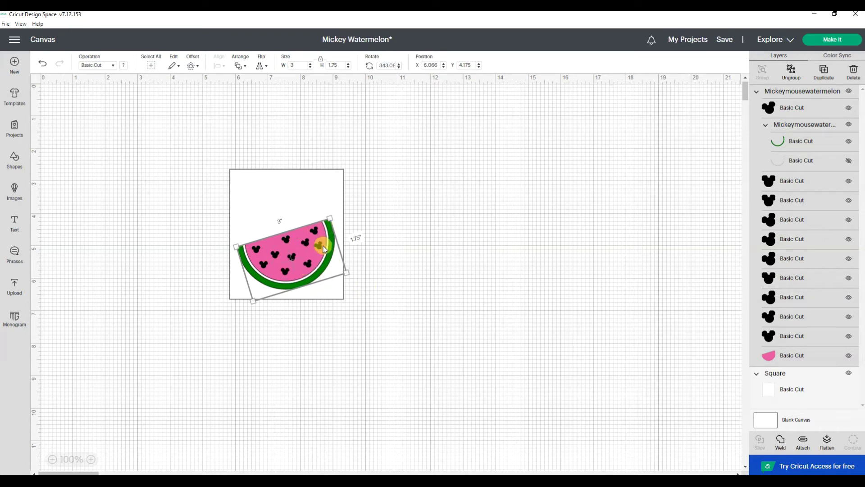
double_click(291, 66)
key("Return")
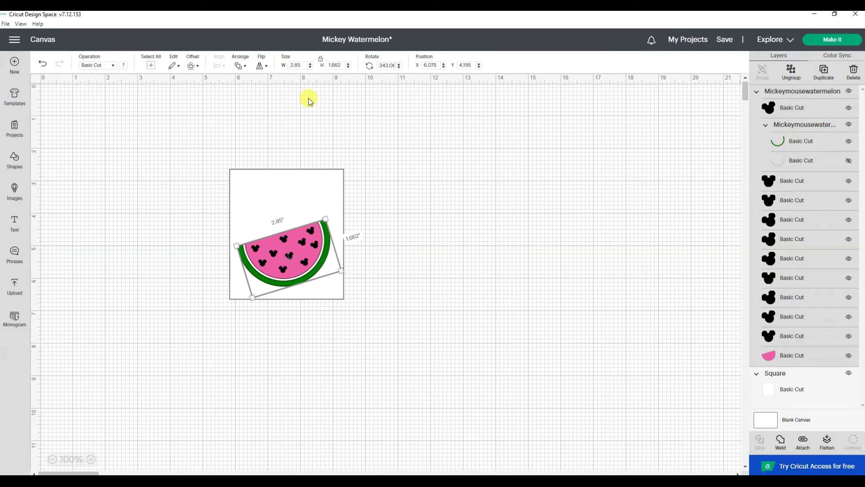
left_click(366, 207)
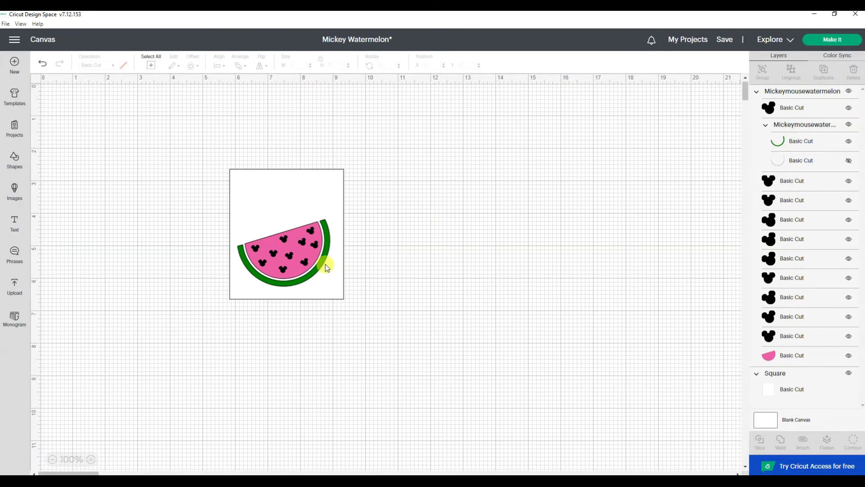
Step: Nudge the tilted watermelon to about X 6.13, Y 4.153 and check its placement within the white rectangle
left_click(306, 255)
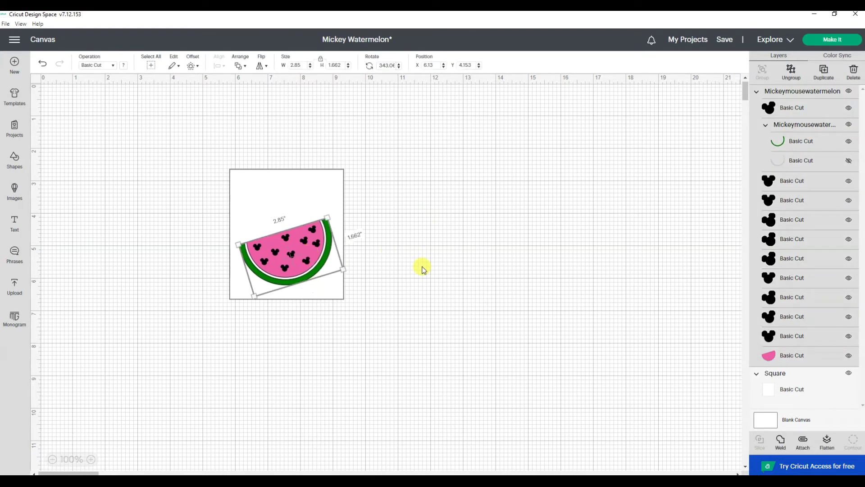
left_click(310, 179)
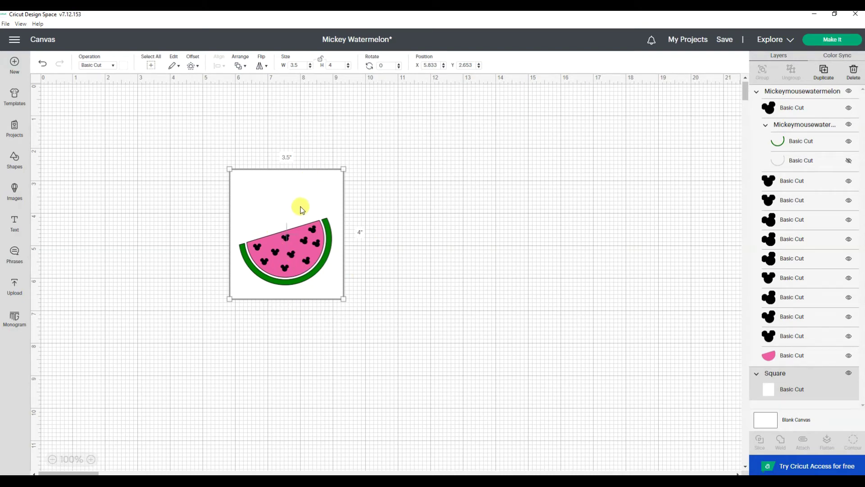
left_click(448, 206)
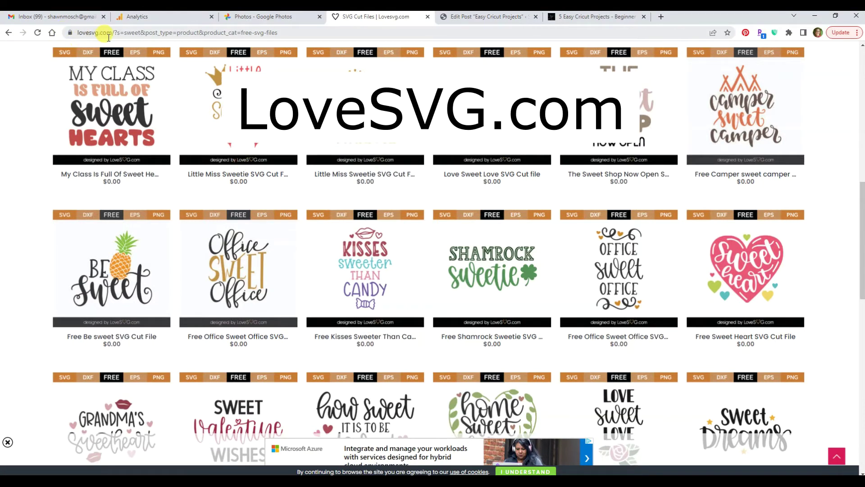
Step: Browse the free "sweet" SVG cut files on LoveSVG.com, then return to Cricut Design Space
scroll(400, 299, "up", 10)
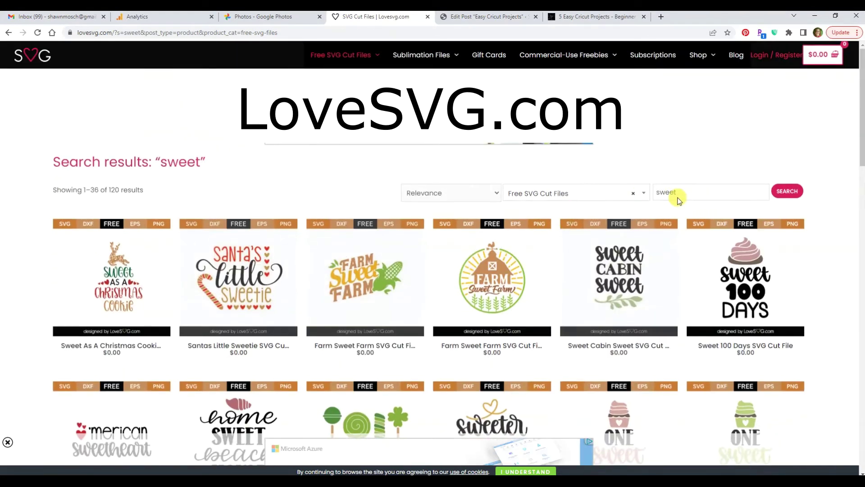
scroll(303, 255, "down", 5)
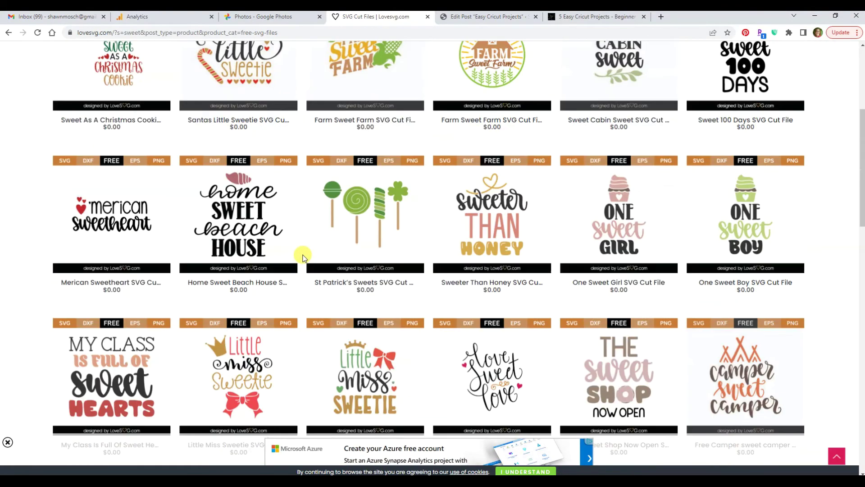
scroll(303, 256, "down", 6)
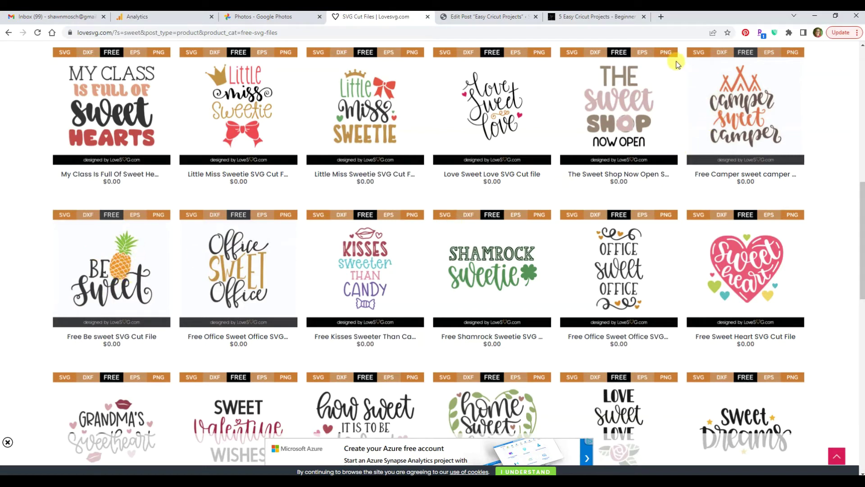
left_click(815, 20)
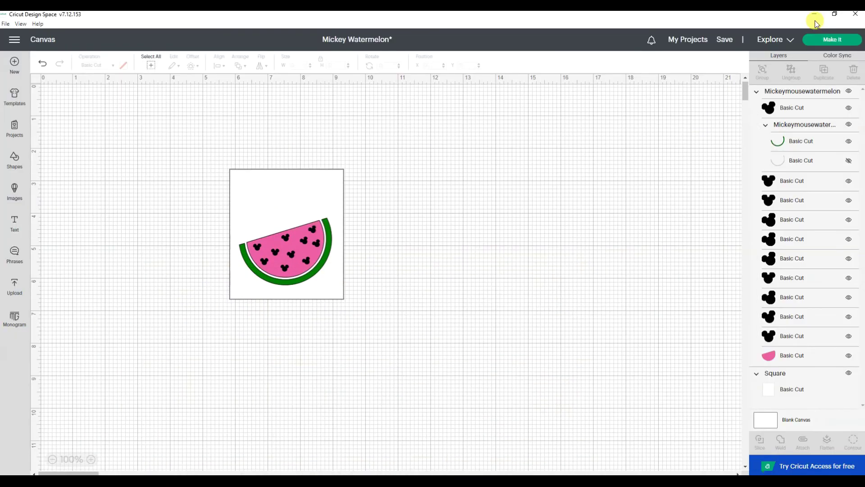
Step: Upload Be_sweet.svg from the Summertime folder inside StarCraft Create's My Designs as a cut image
left_click(15, 288)
left_click(72, 182)
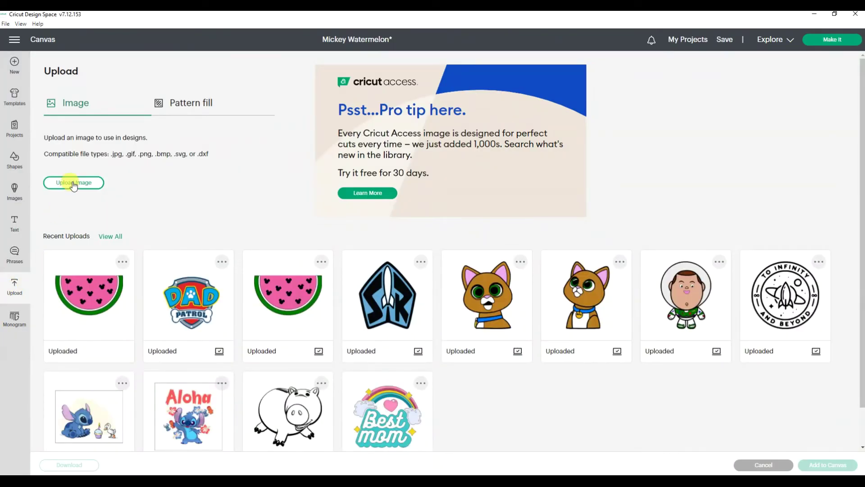
left_click(403, 210)
double_click(310, 90)
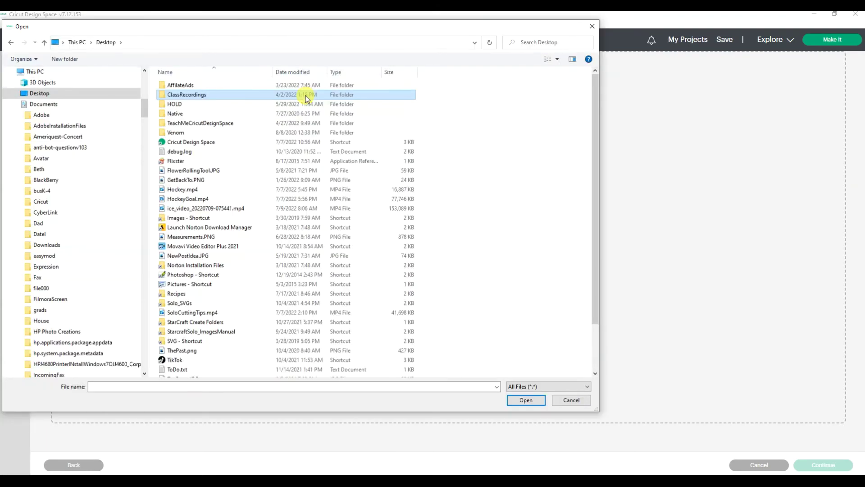
double_click(183, 322)
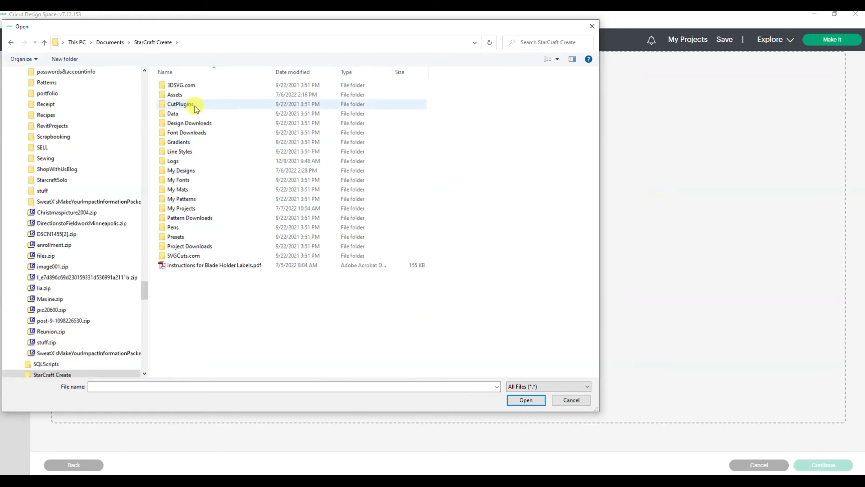
double_click(189, 173)
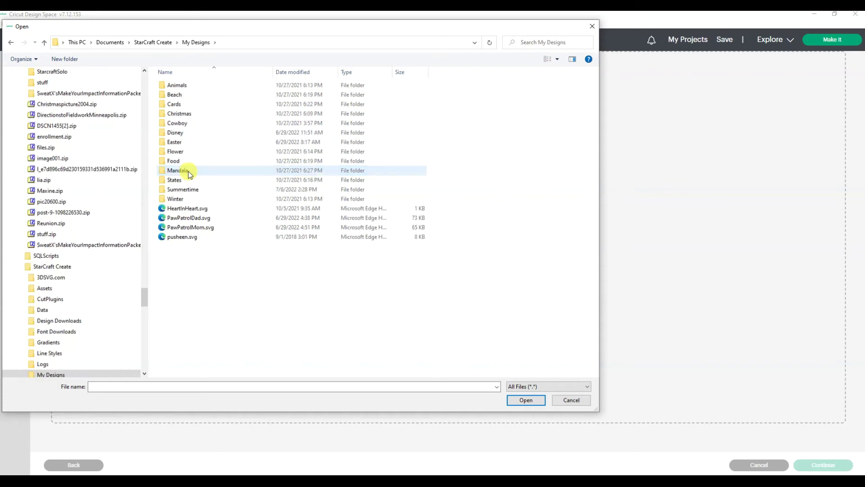
double_click(189, 192)
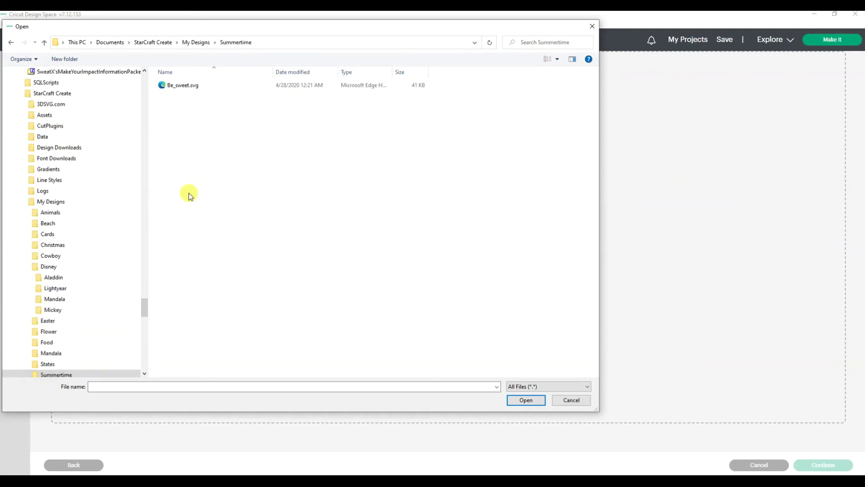
double_click(180, 84)
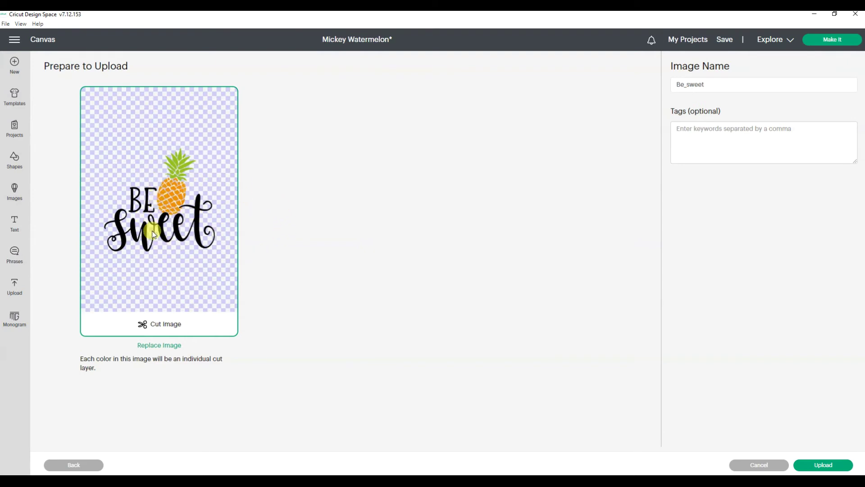
left_click(831, 468)
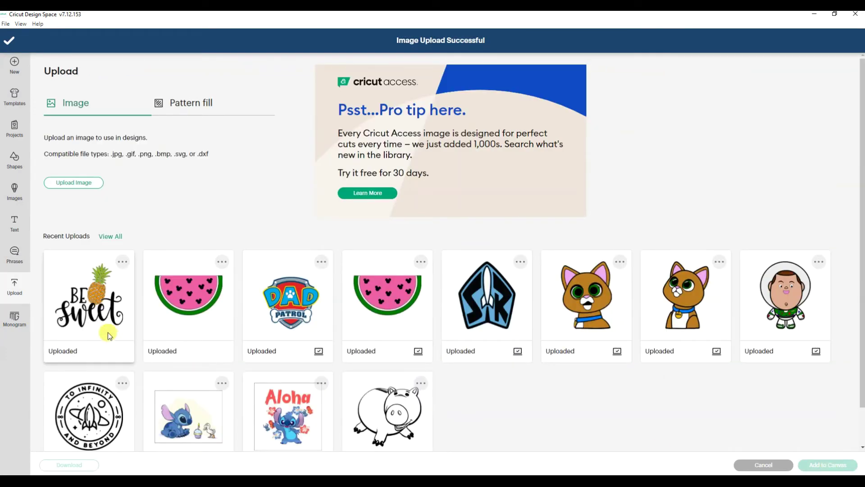
Step: Add the uploaded Be_sweet image to the canvas and hide its nested pineapple group
left_click(95, 309)
left_click(835, 468)
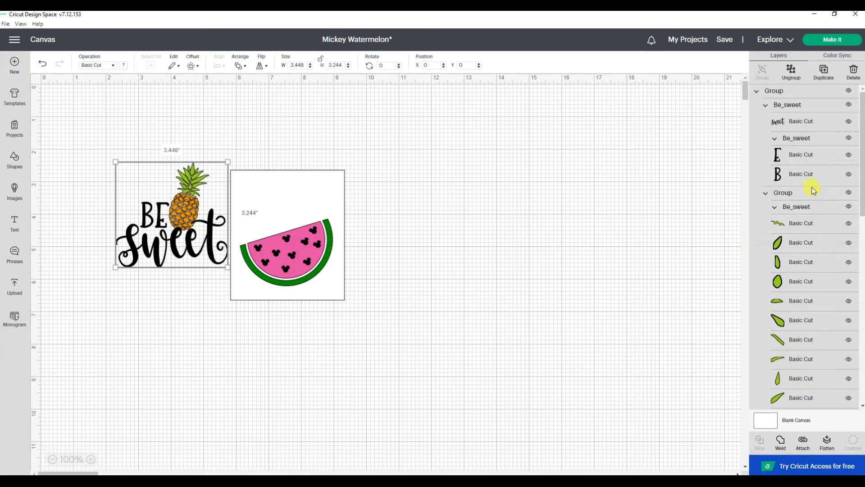
scroll(813, 235, "down", 3)
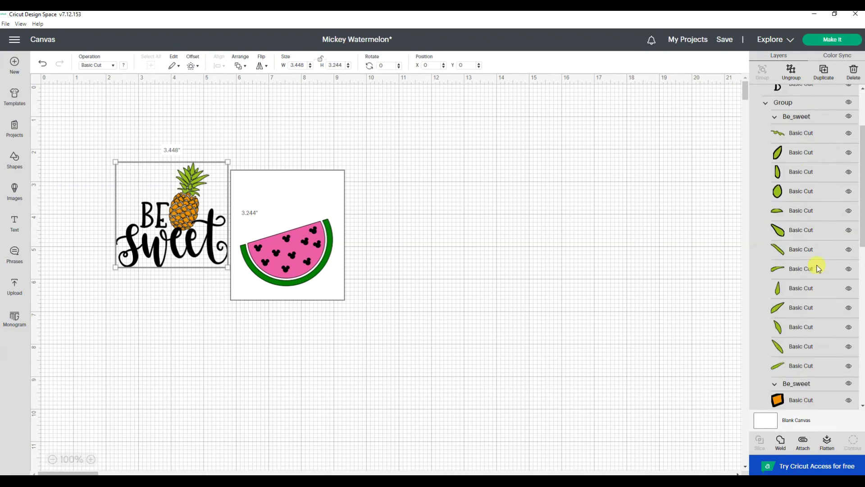
scroll(816, 288, "down", 5)
scroll(818, 321, "down", 3)
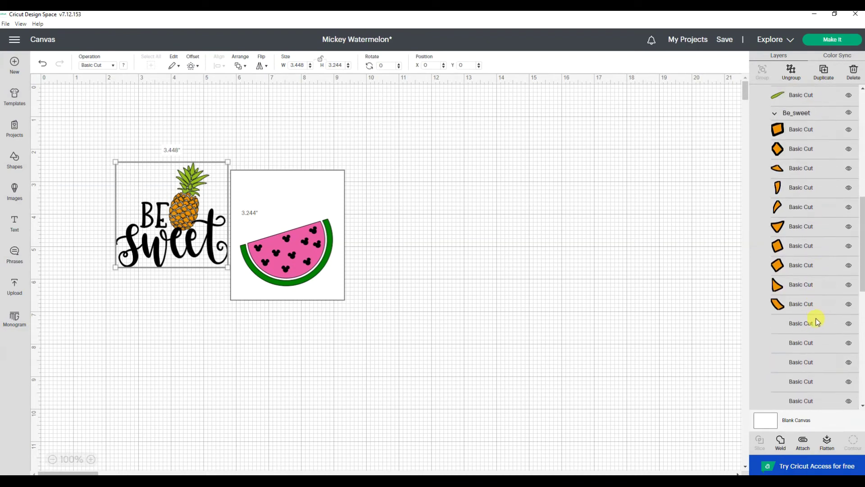
scroll(817, 319, "up", 4)
scroll(813, 311, "up", 4)
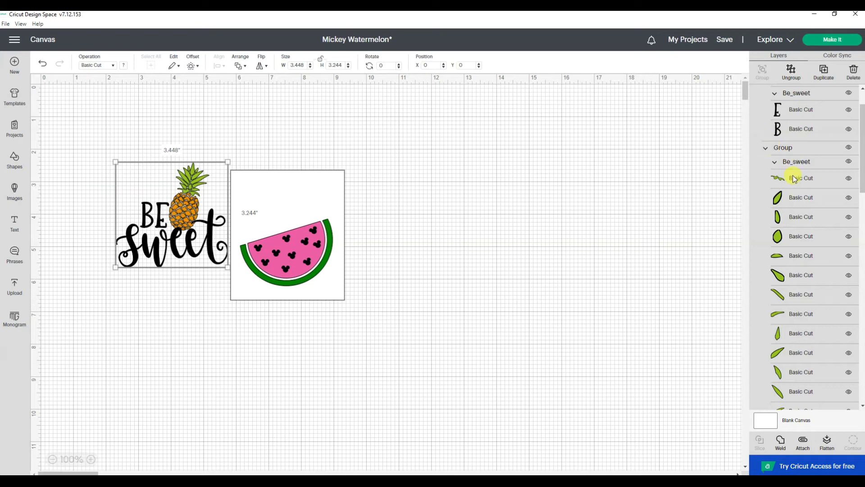
left_click(849, 148)
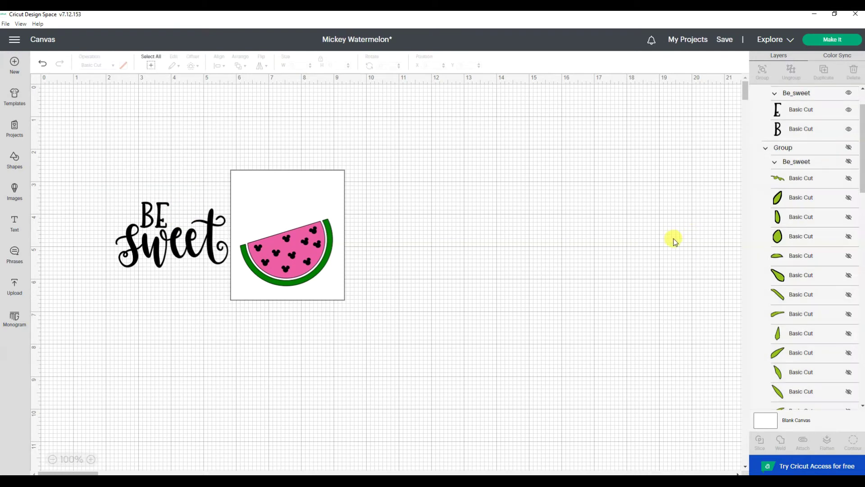
Step: Tilt the "Be sweet" lettering to about 341° and fit it just above the watermelon at about 2.55 inches wide
left_click(195, 250)
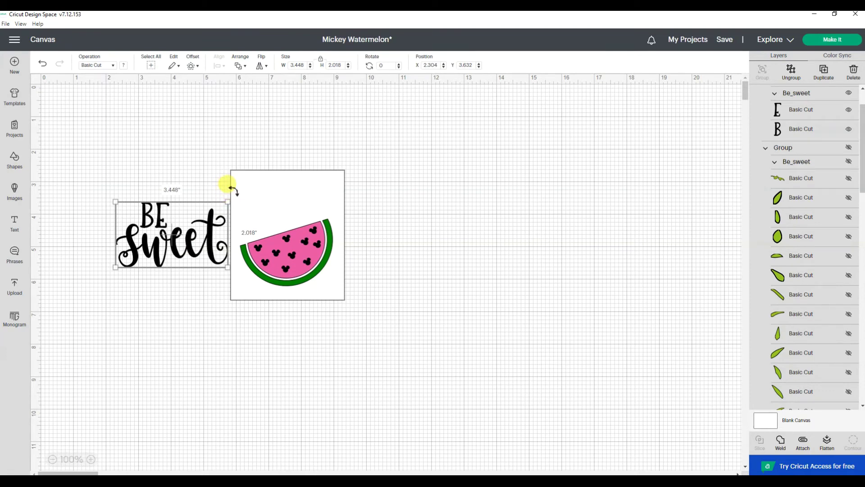
left_click_drag(231, 189, 218, 162)
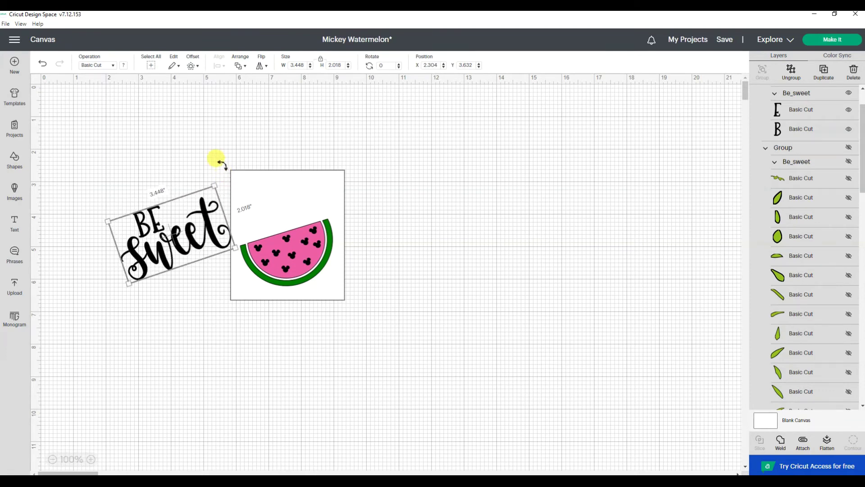
left_click_drag(190, 244, 271, 213)
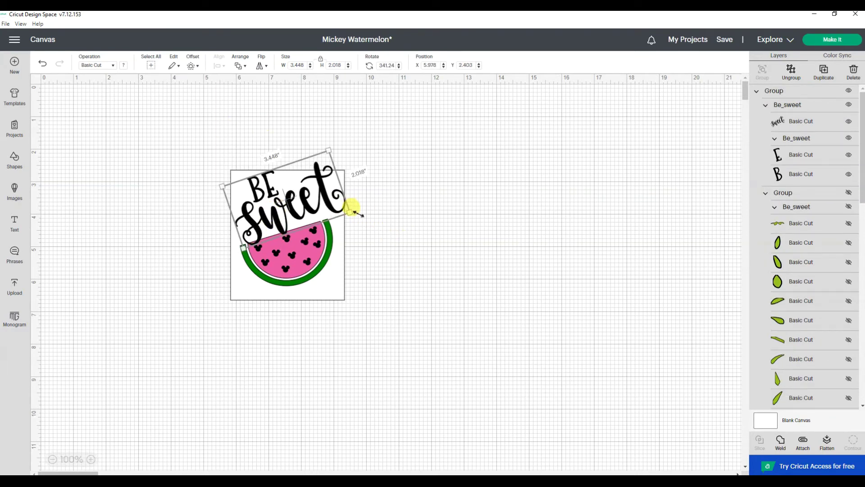
left_click_drag(350, 211, 305, 208)
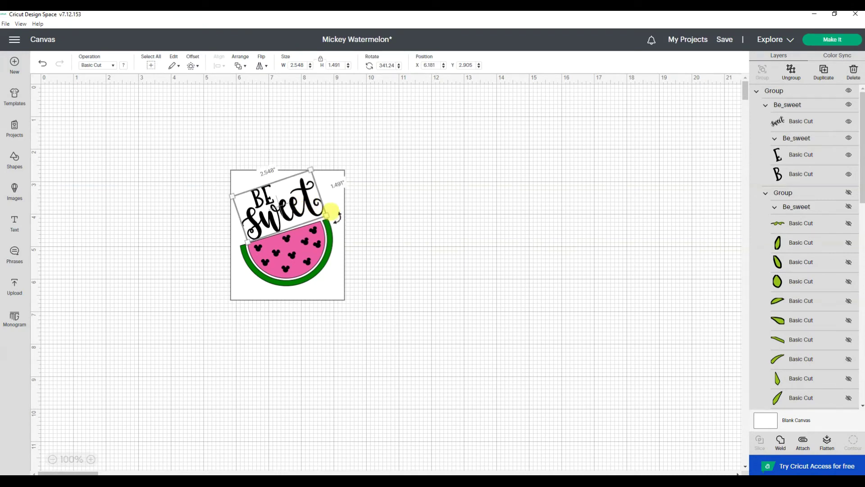
left_click_drag(331, 210, 367, 212)
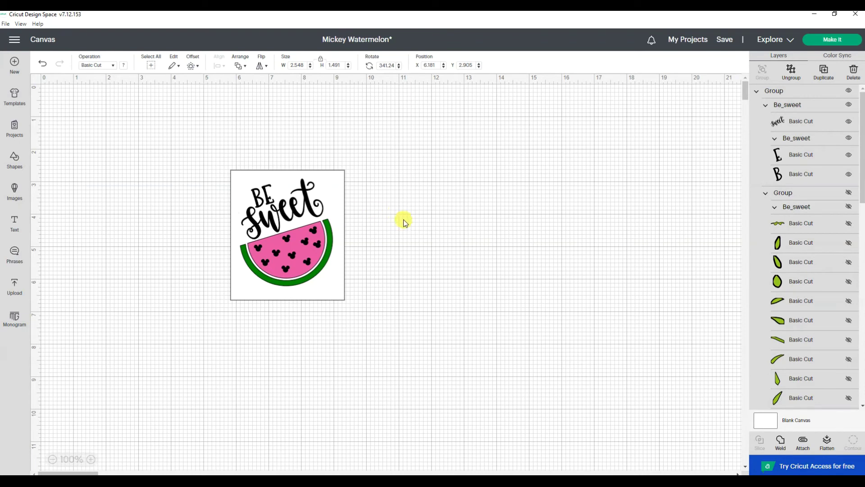
left_click(415, 225)
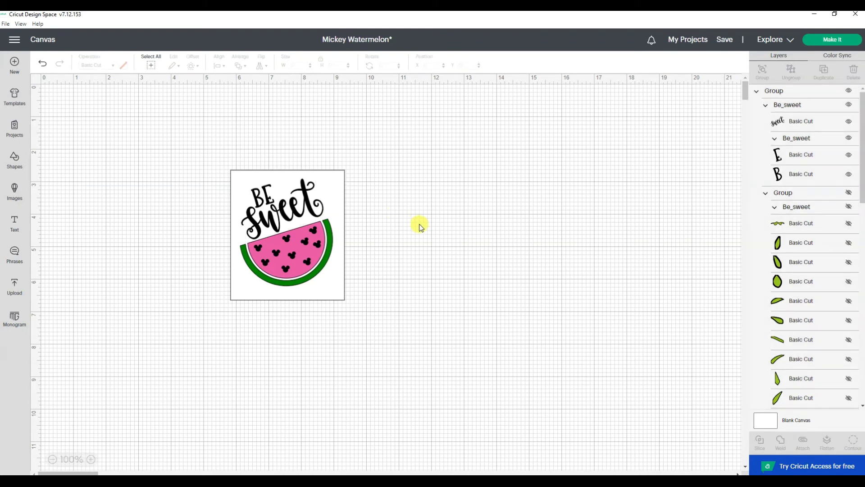
Step: Save the project and delete the white 3.5 by 4 inch template rectangle behind the design
left_click(725, 40)
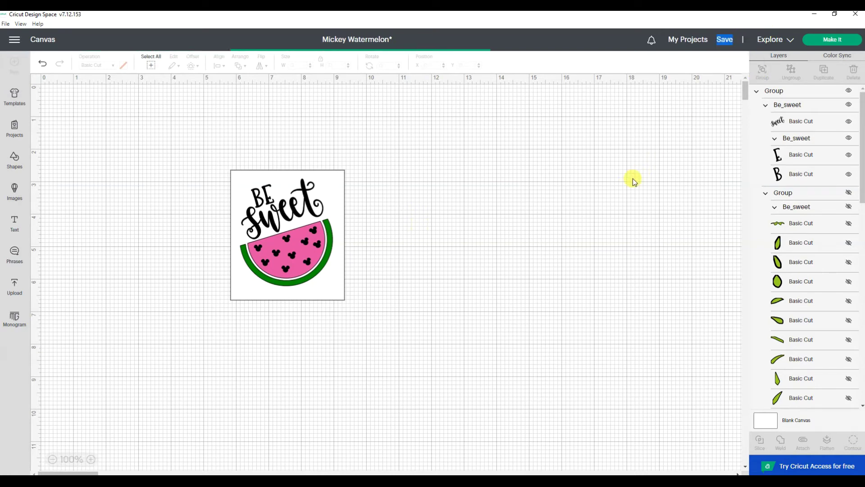
left_click(328, 292)
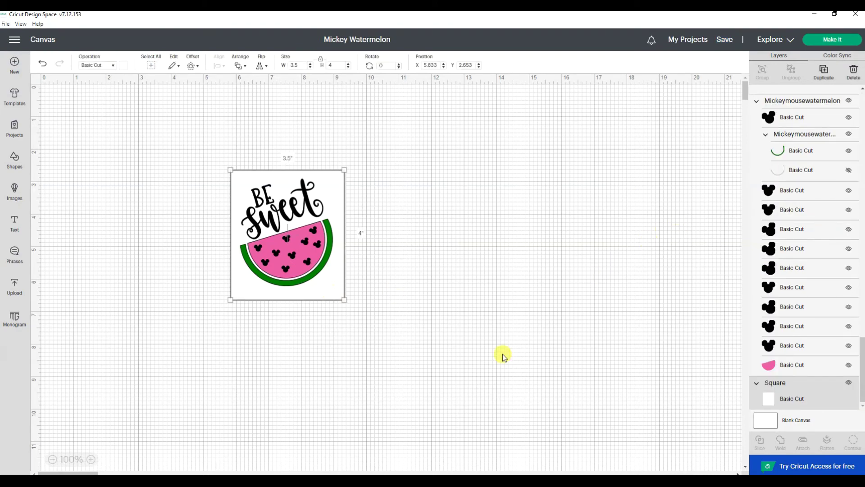
left_click(853, 73)
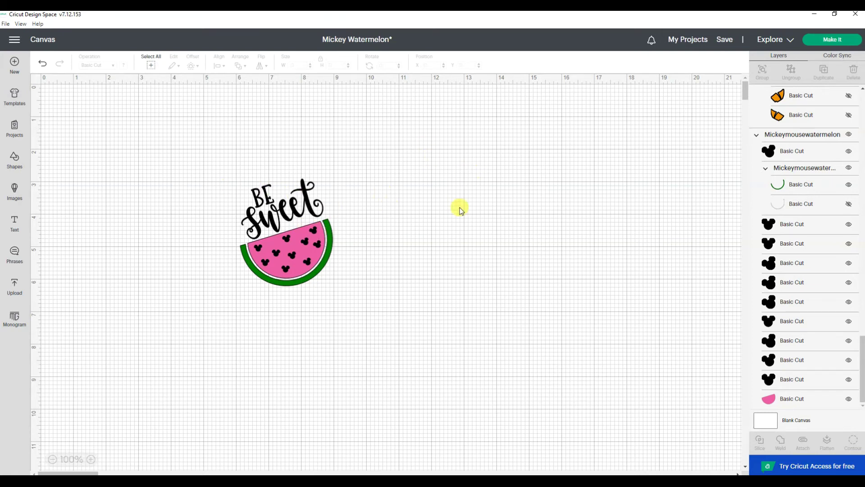
Step: Preview how the unattached black pieces are laid out on the cutting mat, and return to the canvas
left_click(830, 40)
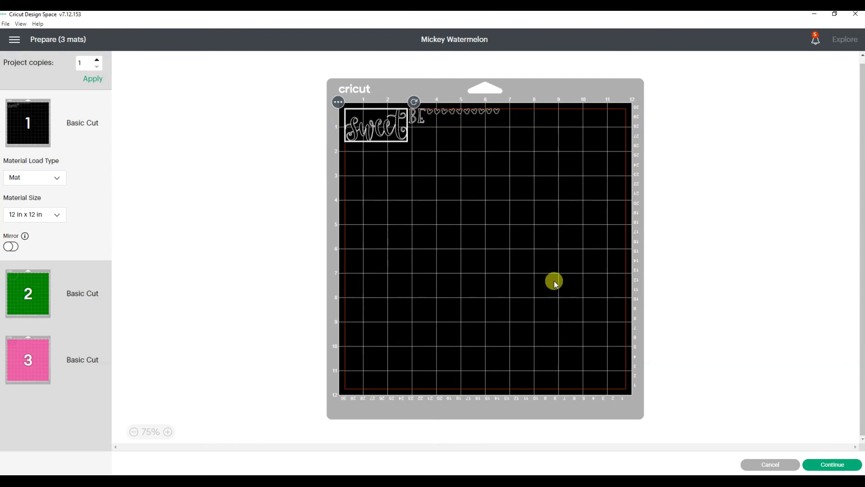
left_click(761, 468)
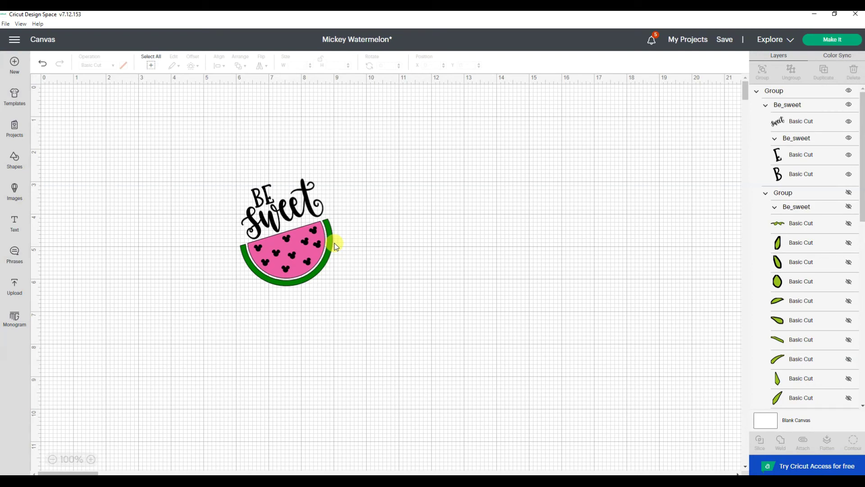
left_click(848, 41)
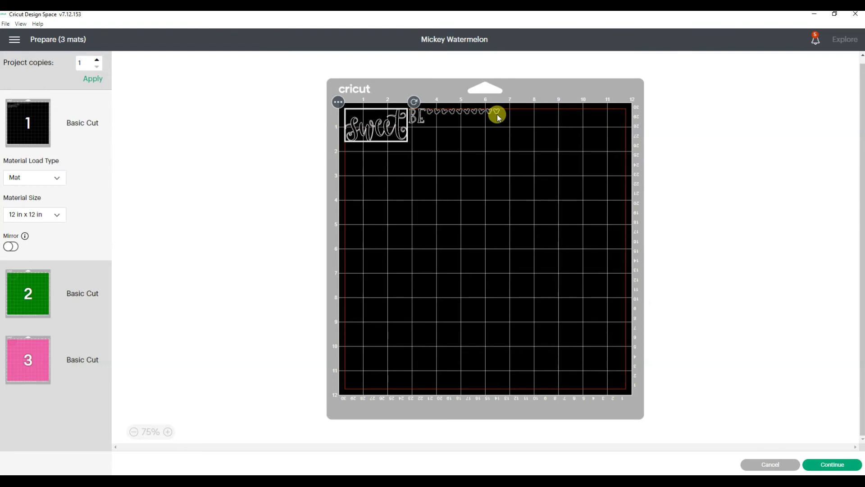
left_click(771, 465)
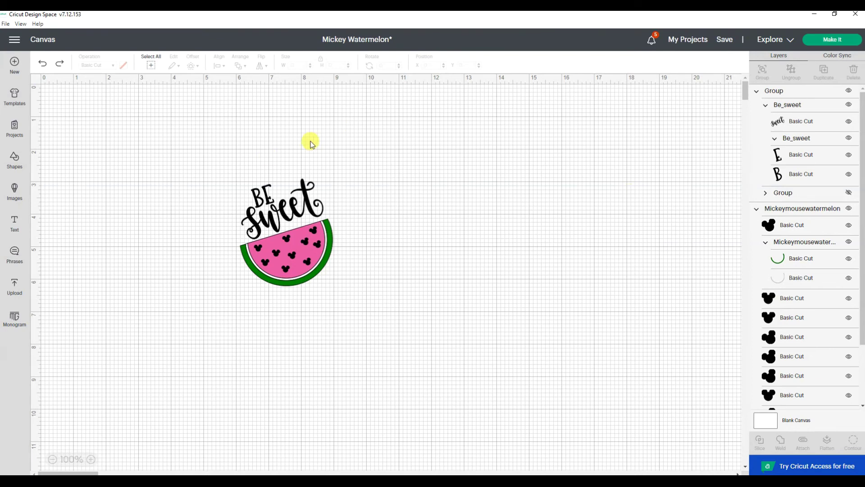
Step: Ungroup the Mickeymousewatermelon image into separate layers
left_click(801, 208)
scroll(801, 205, "down", 2)
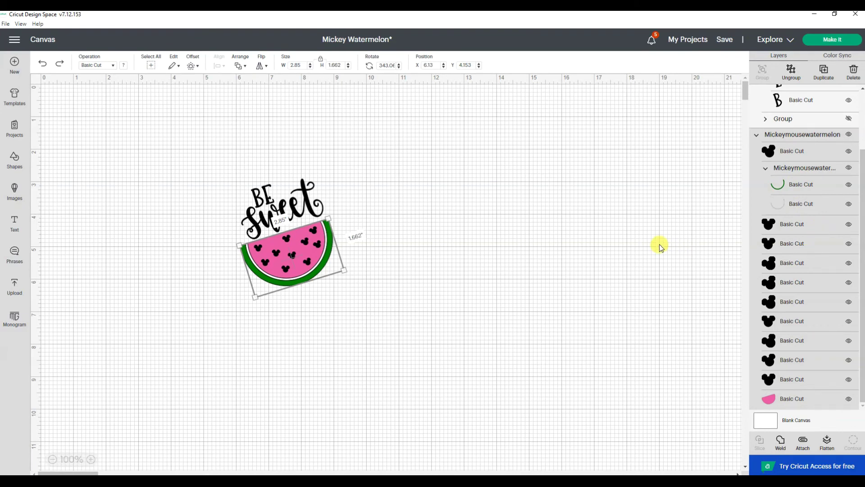
left_click(791, 71)
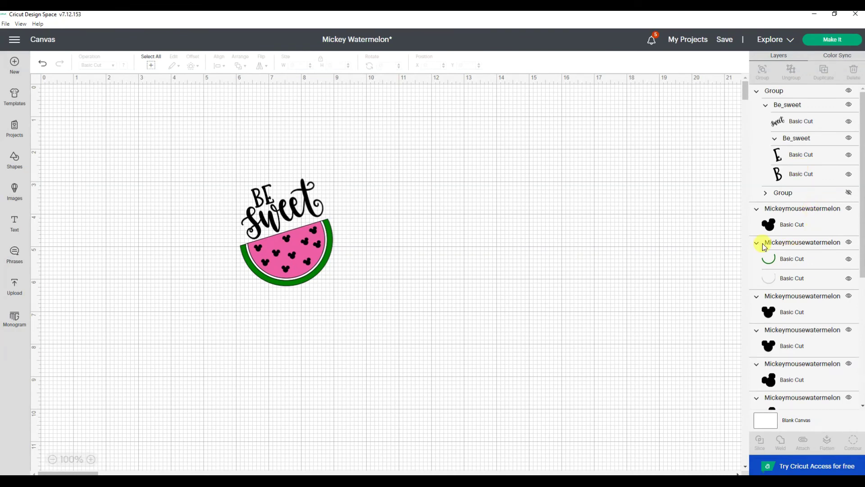
Step: Hide the green rind, the thin white rind and the pink flesh so only the black pieces show
left_click(849, 260)
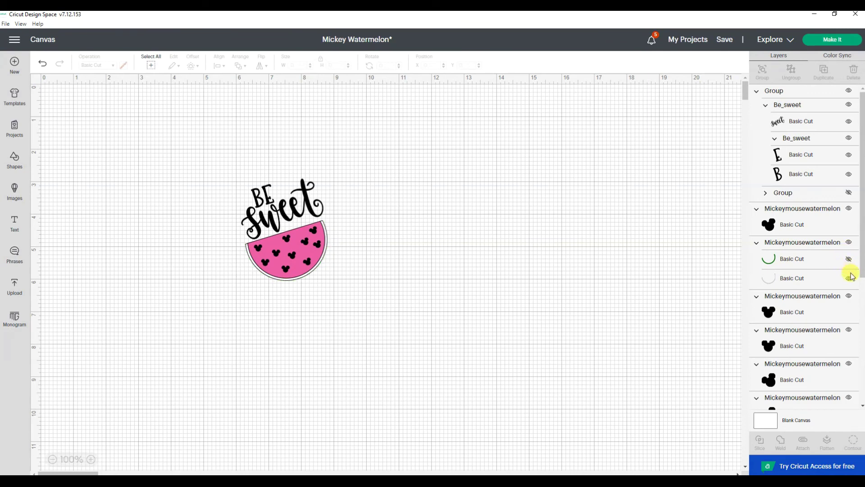
left_click(850, 277)
left_click(851, 277)
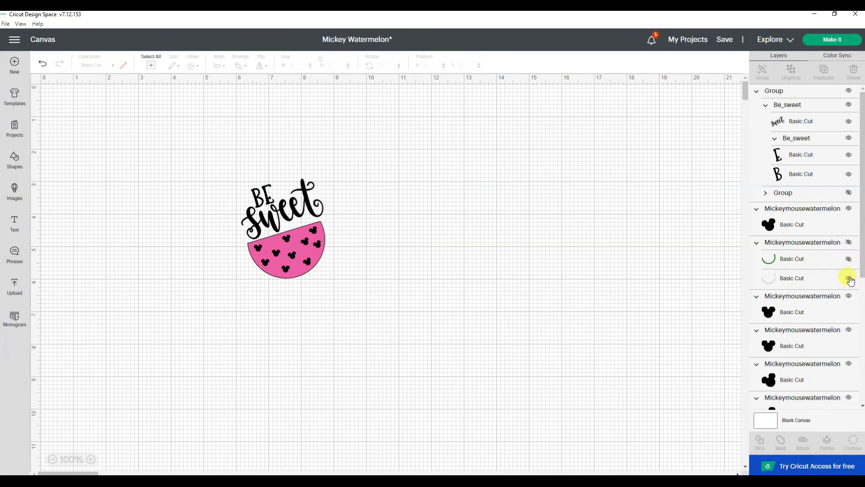
scroll(851, 280, "down", 3)
scroll(851, 280, "down", 2)
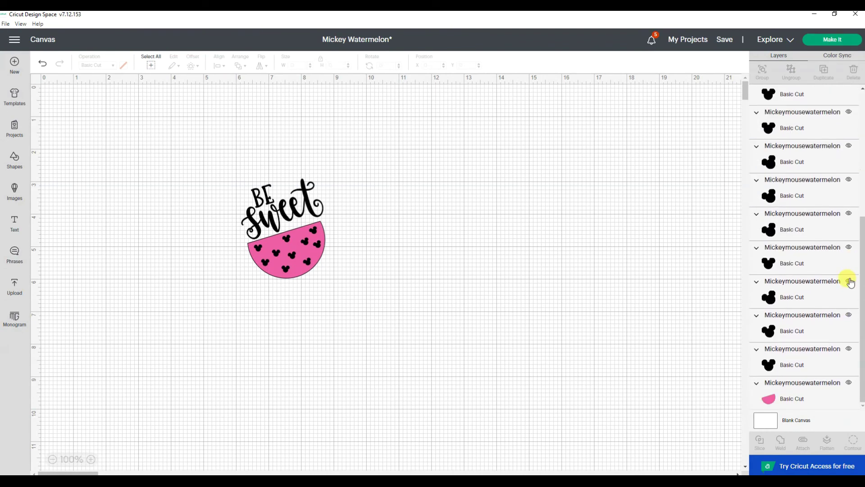
left_click(849, 384)
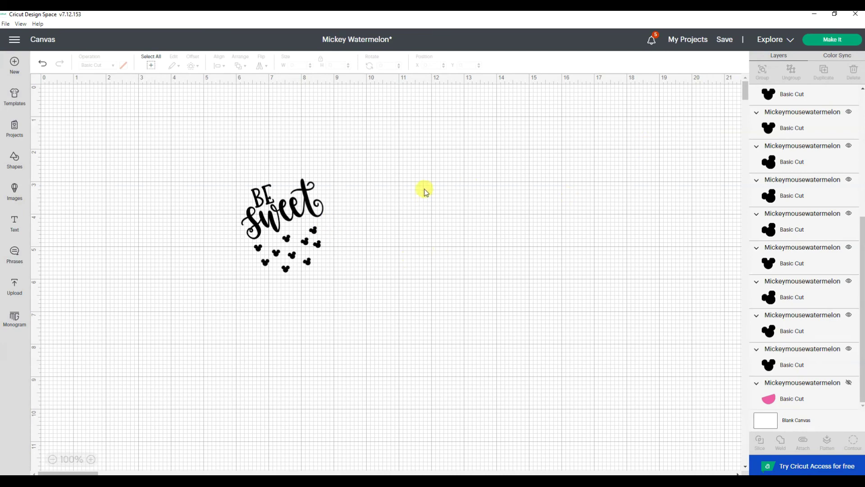
Step: Attach the "Be sweet" lettering and all the black Mickey heads together, and collapse the attached set in the layer list
left_click_drag(205, 160, 404, 334)
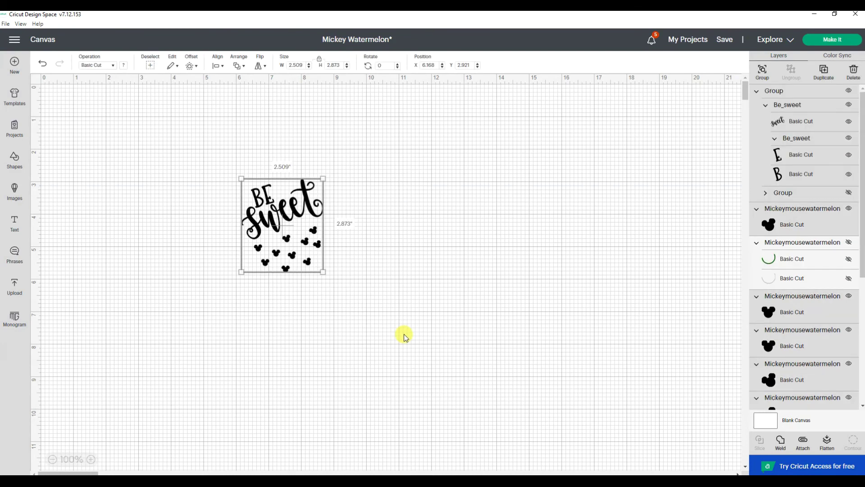
left_click(804, 446)
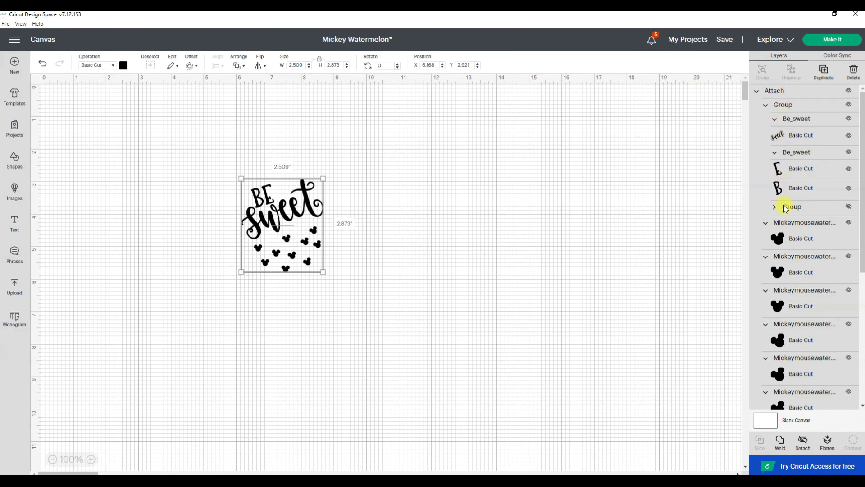
scroll(797, 251, "down", 5)
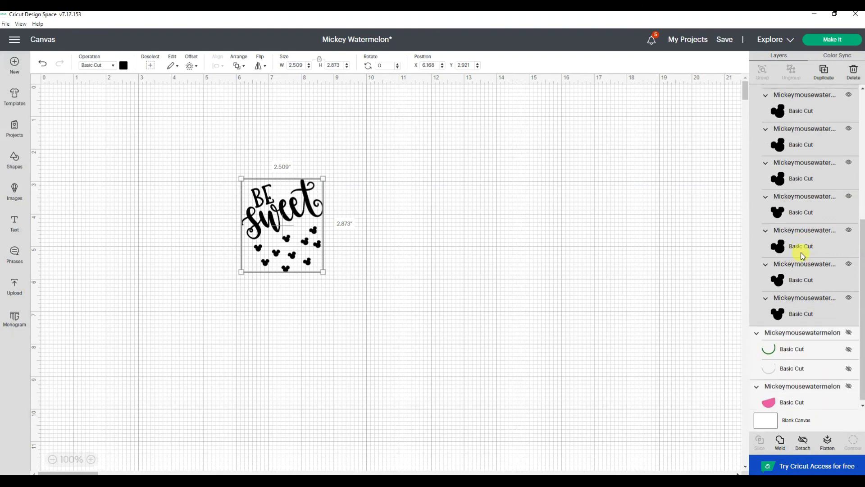
scroll(801, 253, "up", 5)
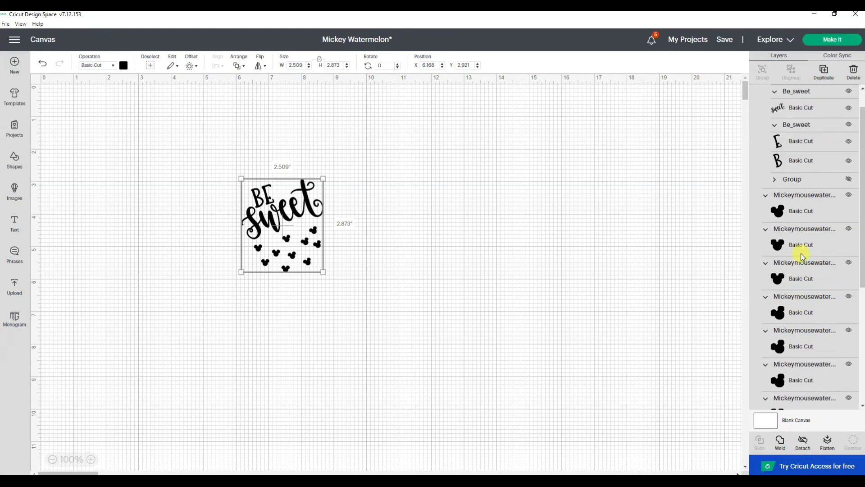
scroll(801, 253, "up", 1)
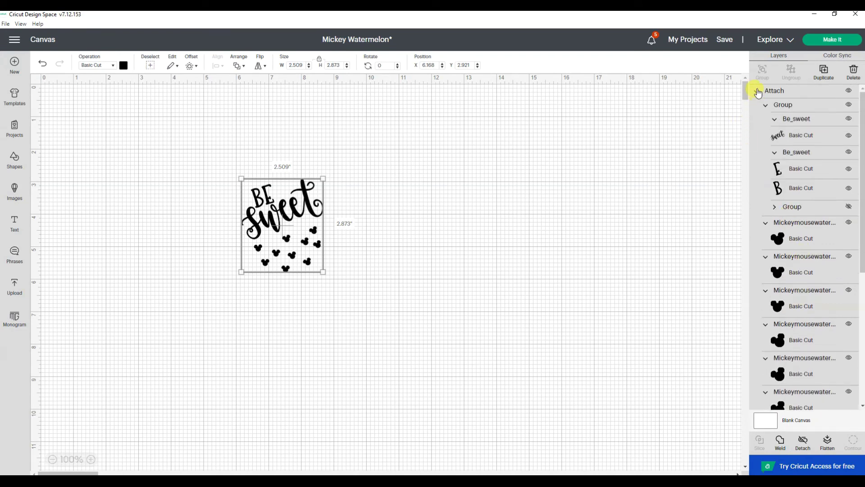
left_click(758, 91)
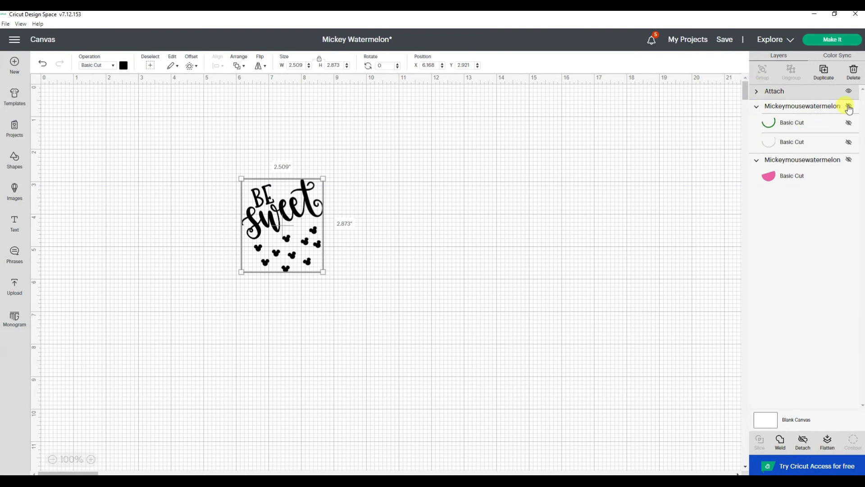
Step: Show the green rind and pink flesh layers again while keeping the thin white rind layer hidden
left_click(849, 106)
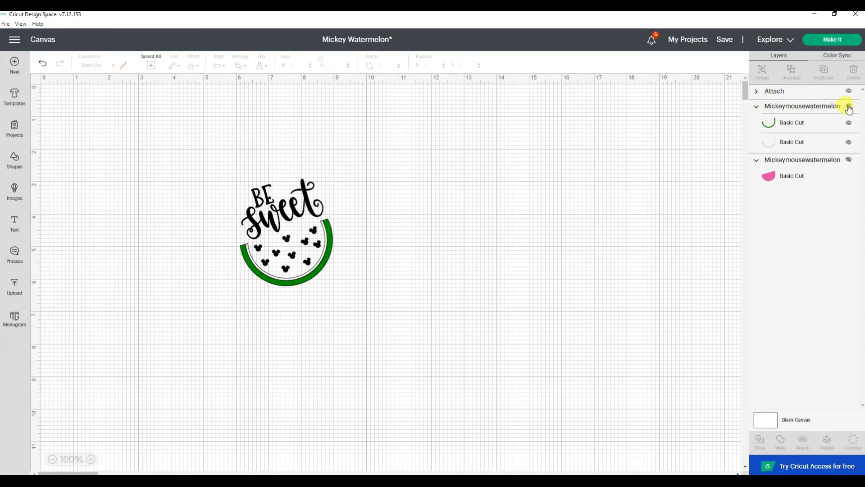
left_click(850, 158)
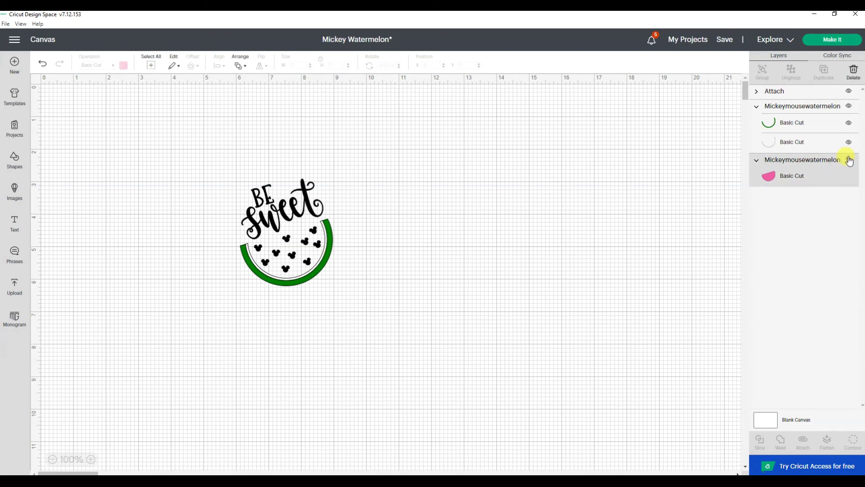
left_click(849, 159)
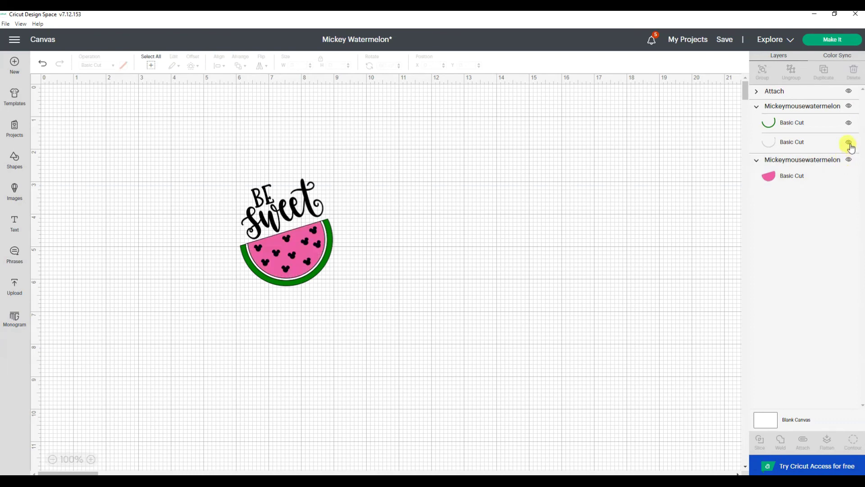
left_click(849, 143)
Step: Save the project and open the mat preview for cutting
left_click(718, 40)
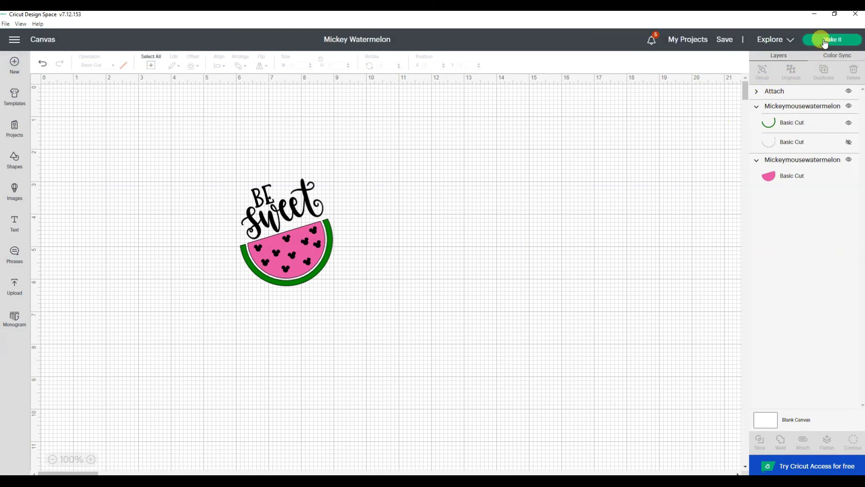
left_click(825, 43)
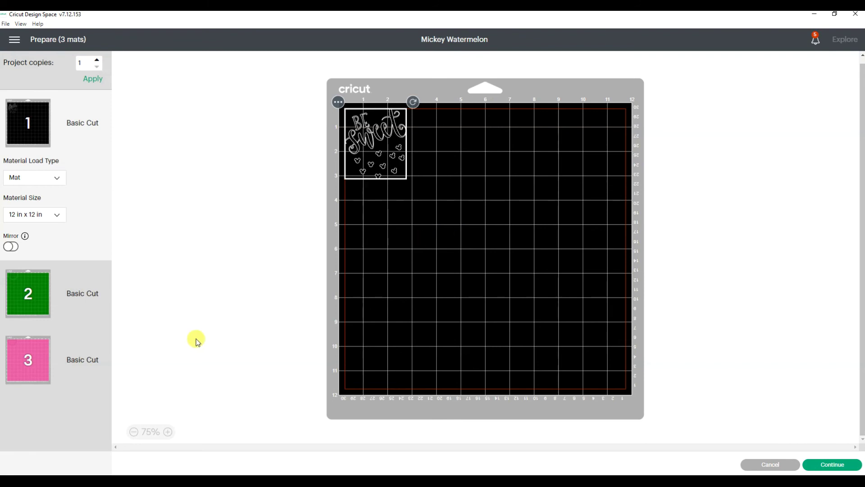
Step: Look through the green, pink and black mats, turn on mirroring for all three, and return to the canvas
left_click(37, 299)
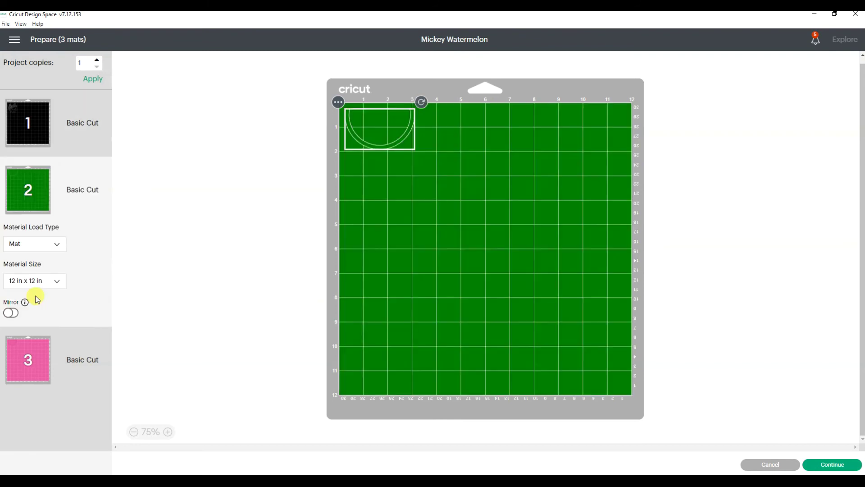
left_click(18, 373)
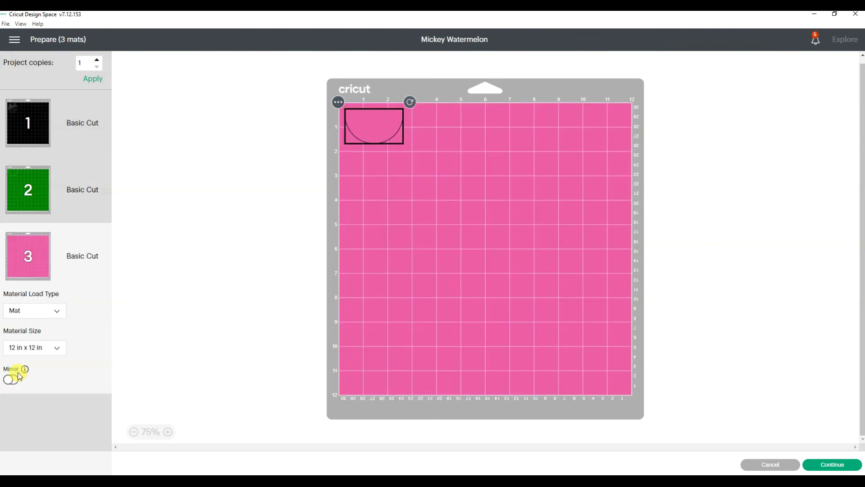
left_click(25, 109)
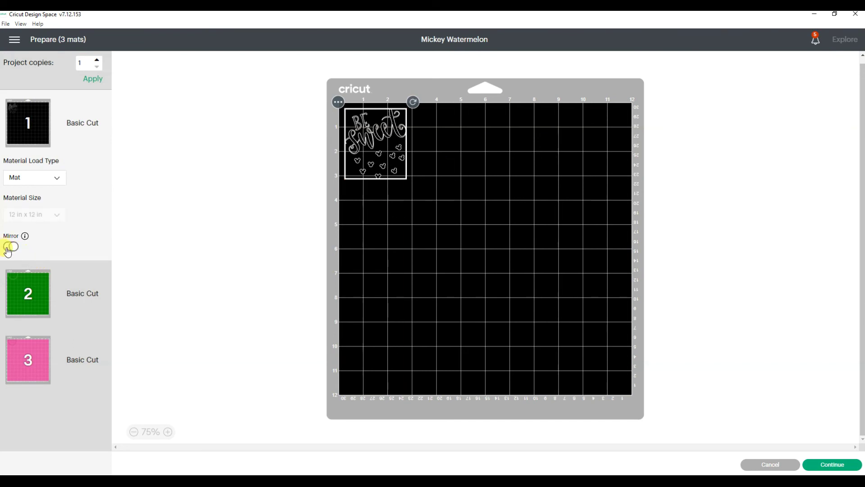
left_click(8, 248)
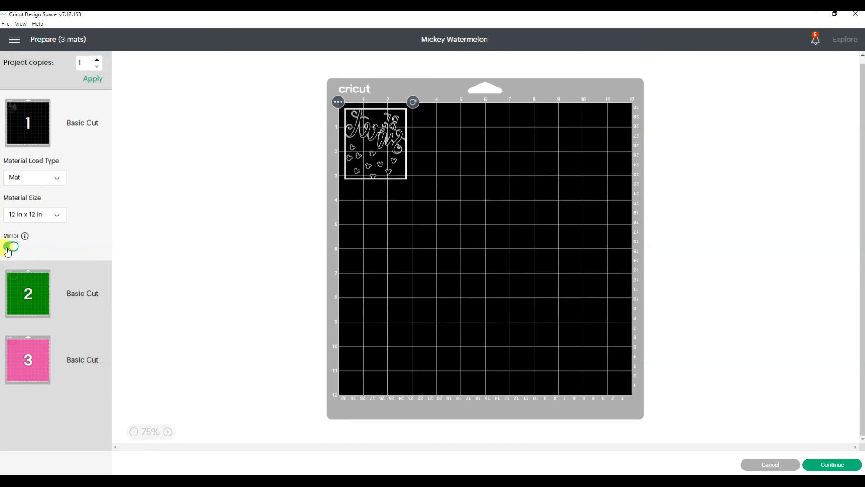
left_click(18, 291)
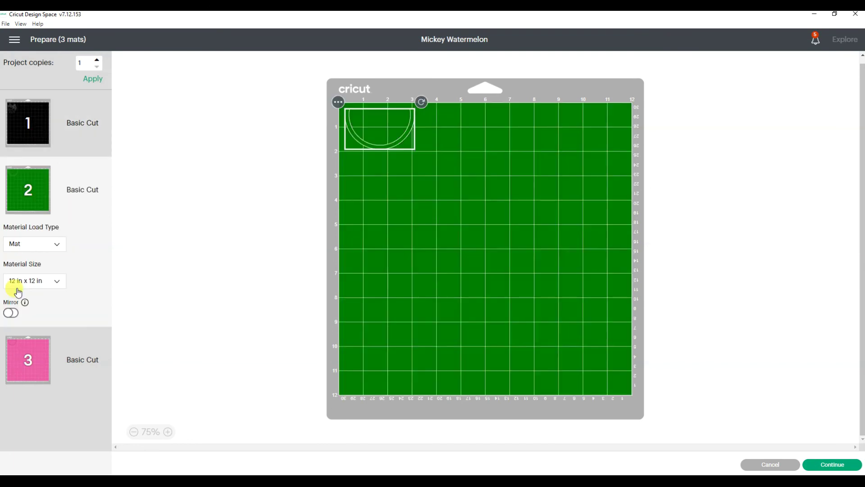
left_click(8, 313)
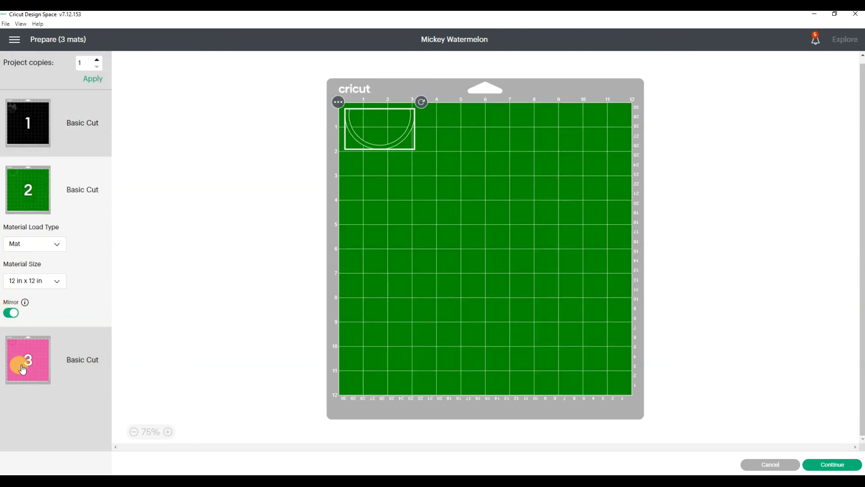
left_click(19, 361)
left_click(9, 381)
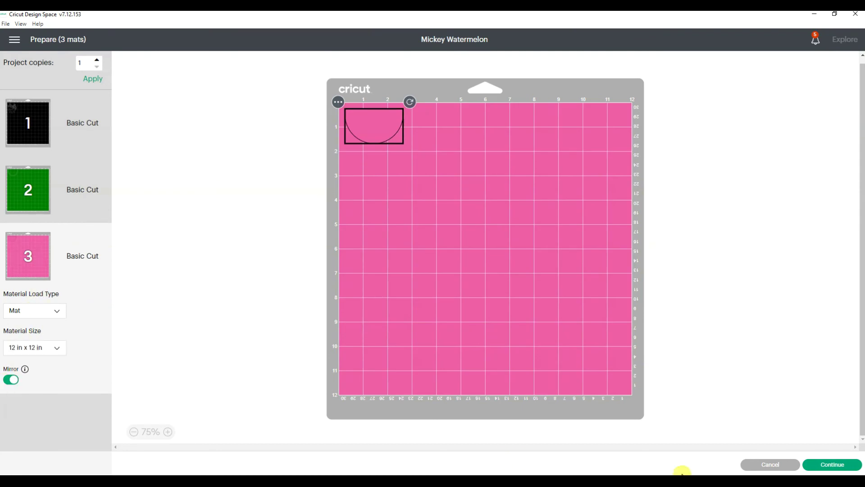
left_click(771, 464)
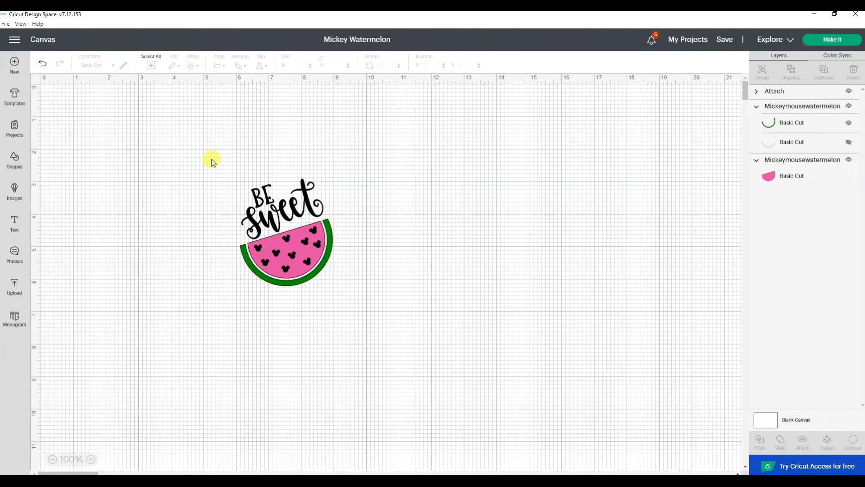
Step: Flip the entire "Be sweet" watermelon design horizontally on the canvas and reopen the mat preview
left_click_drag(212, 158, 411, 346)
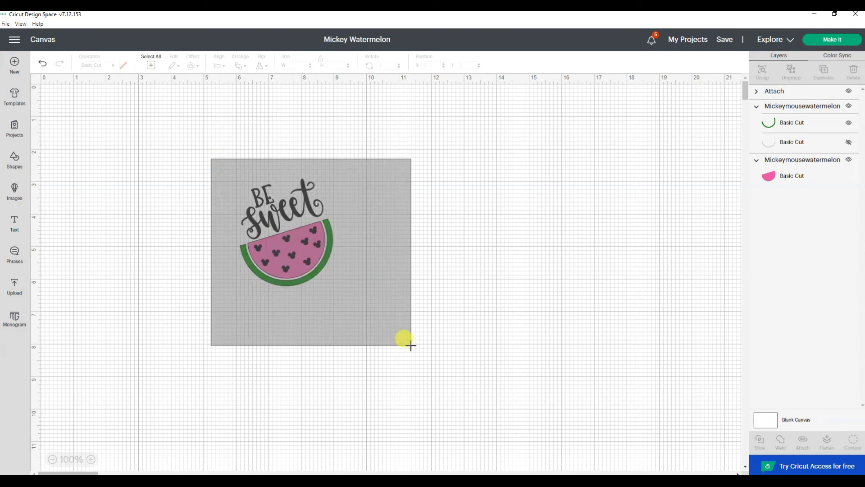
left_click_drag(410, 346, 411, 345)
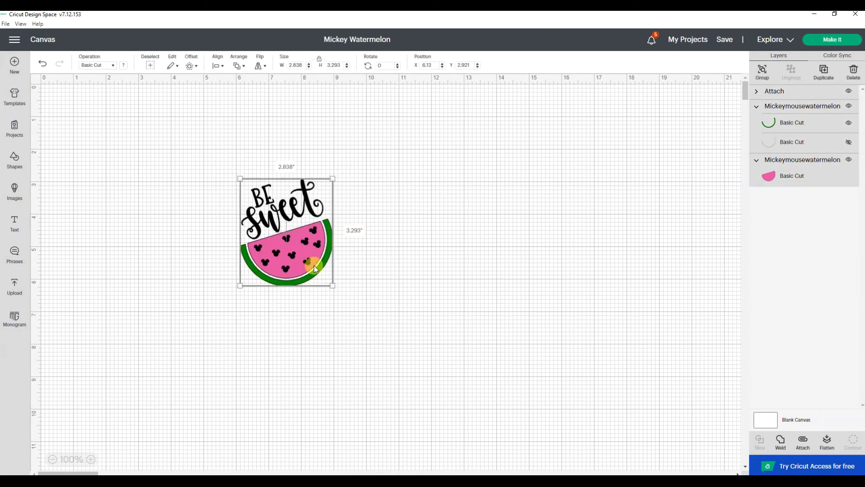
left_click(260, 68)
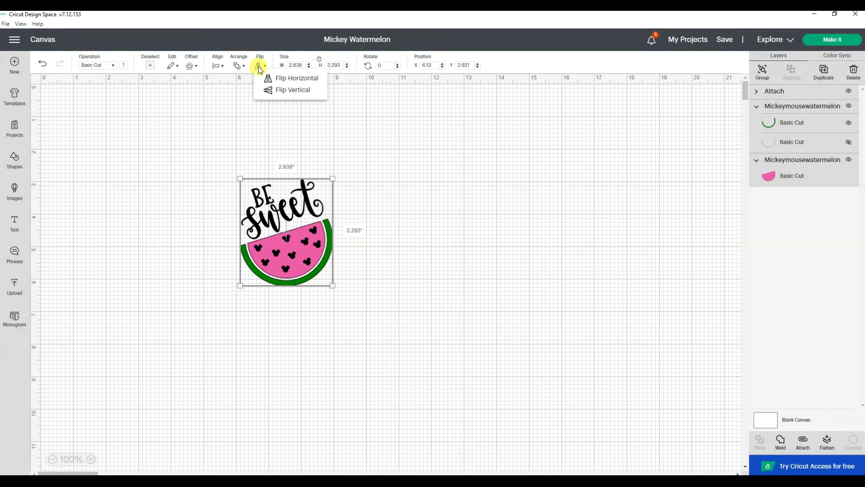
left_click(268, 78)
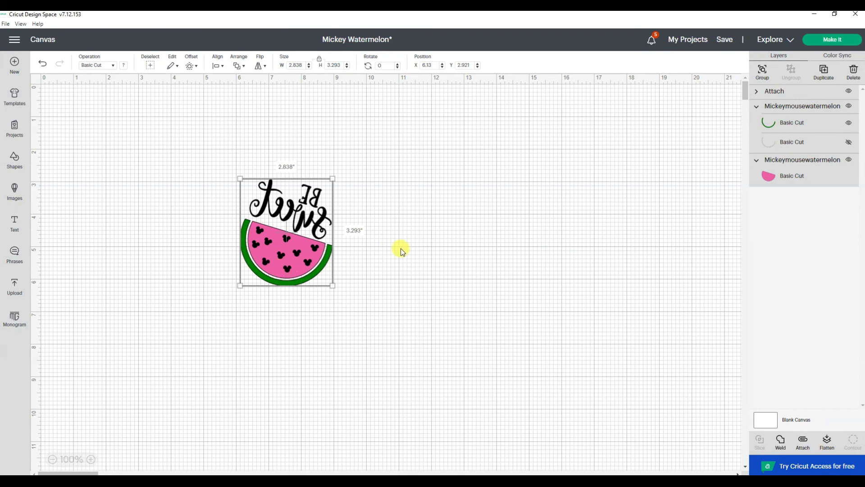
left_click(468, 234)
left_click(826, 41)
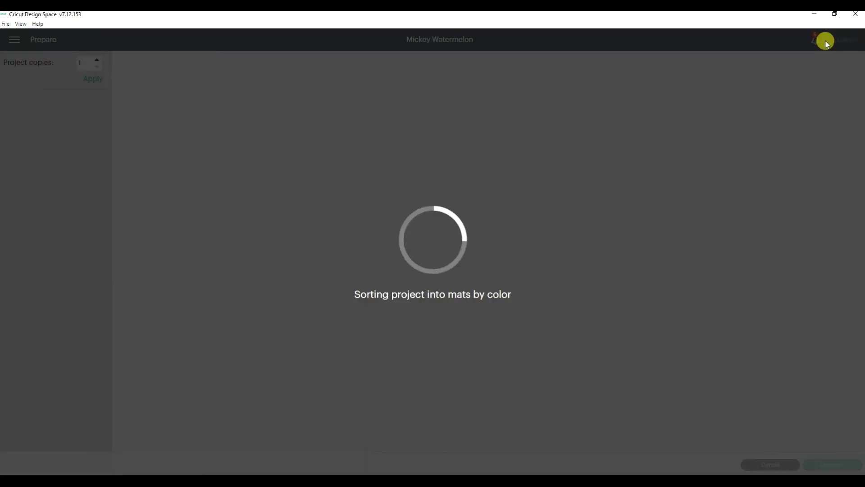